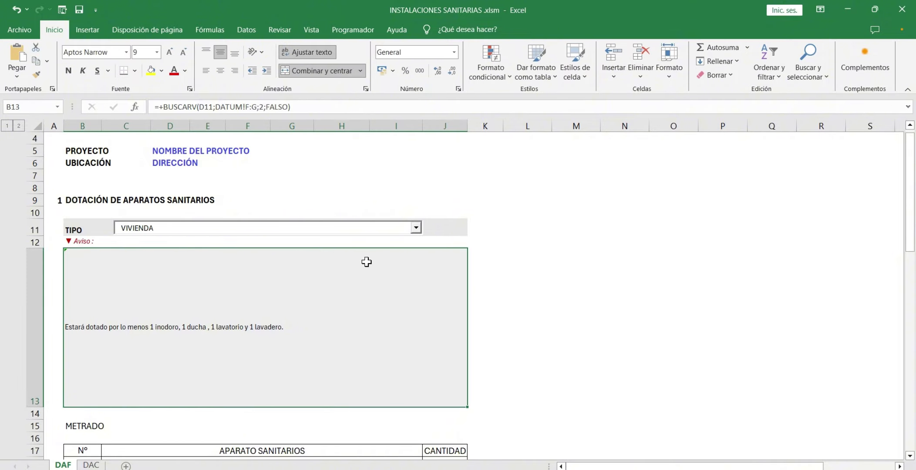
# Reduce the height of row 13, which holds the sanitary fixture notice, to fit its text.
pyautogui.press('Tab')
pyautogui.moveTo(35, 405); pyautogui.dragTo(36, 282)
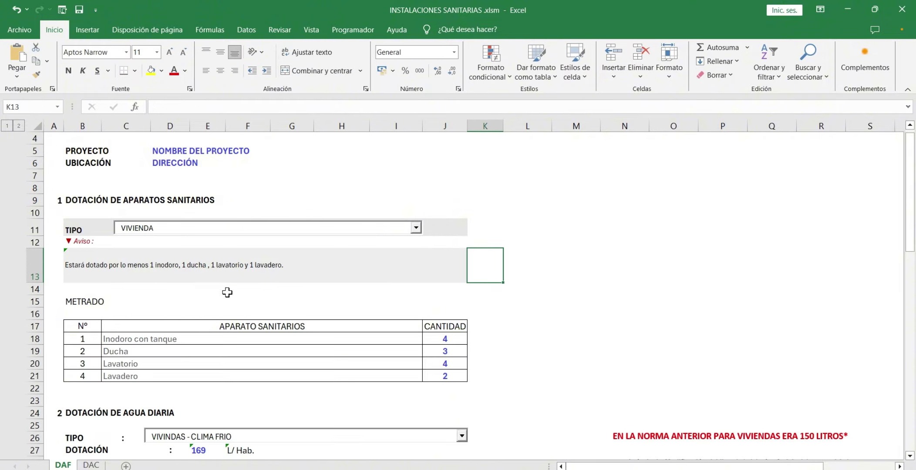
pyautogui.hotkey('shift', 'Right')
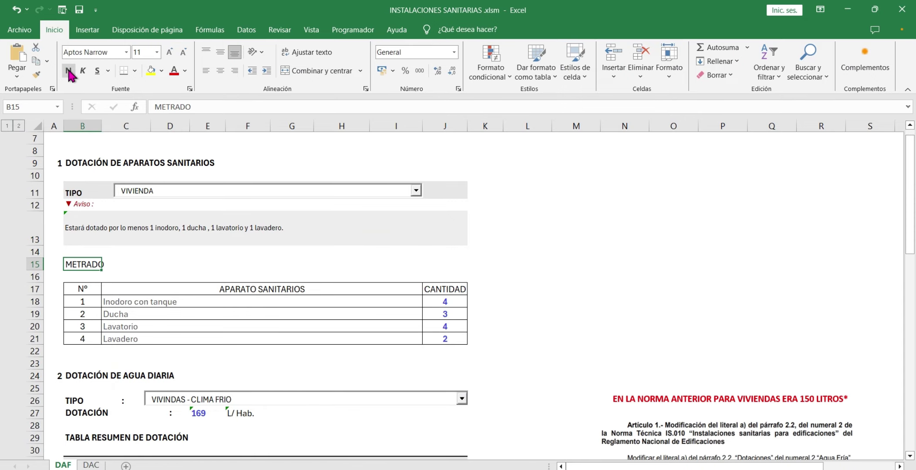
# Format the METRADO heading in B15 as bold and underlined.
pyautogui.click(68, 71)
pyautogui.press('Down')
pyautogui.press('Down')
pyautogui.press('Right')
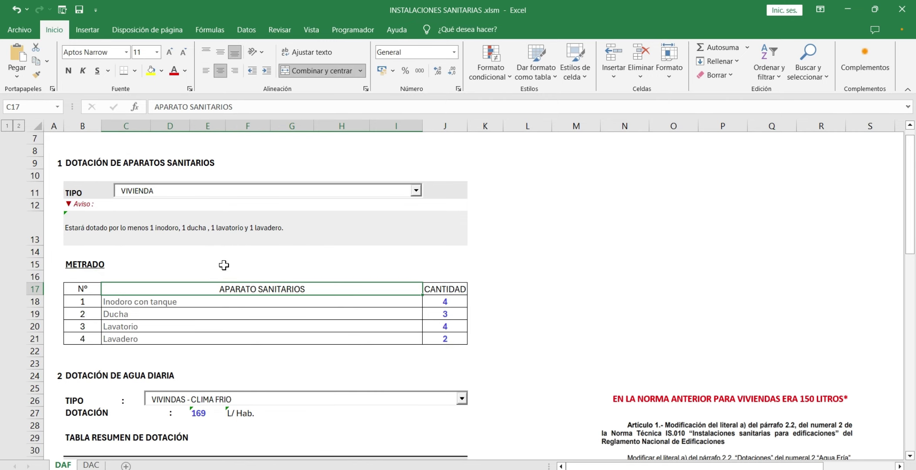
pyautogui.click(104, 264)
# Review the fixture notice and the quantities in J18:J21 of the METRADO table.
pyautogui.click(254, 231)
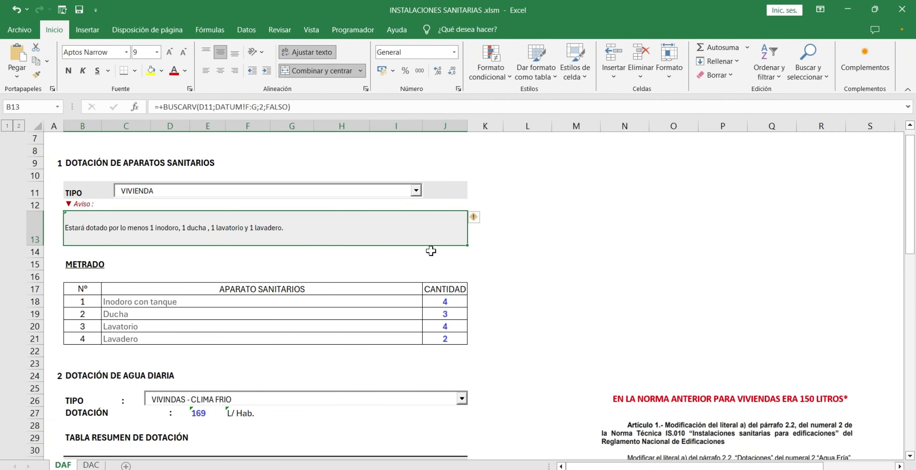
pyautogui.moveTo(459, 306); pyautogui.dragTo(458, 344)
pyautogui.click(461, 306)
pyautogui.moveTo(461, 307); pyautogui.dragTo(461, 339)
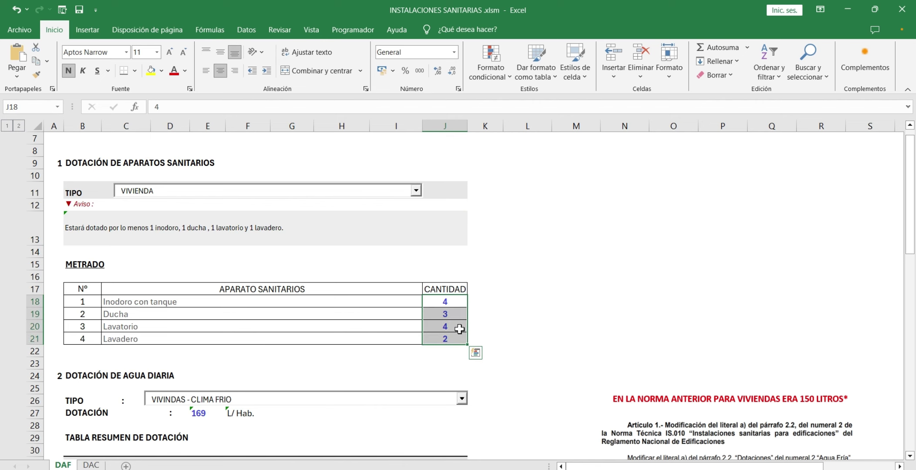
# Set the type in the first row of the TABLA RESUMEN DE DOTACIÓN to VIVIENDA *.
pyautogui.scroll(-3, 199, 273)
pyautogui.scroll(-1, 199, 274)
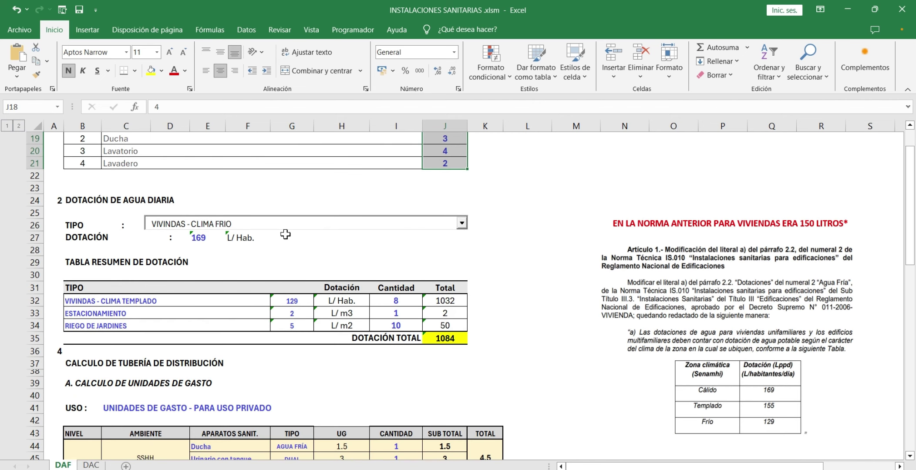
pyautogui.click(263, 301)
pyautogui.click(276, 301)
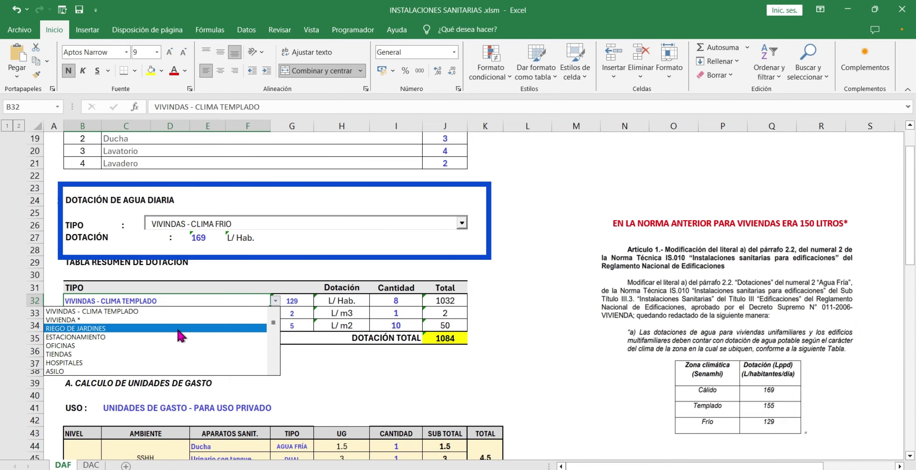
pyautogui.scroll(3, 235, 324)
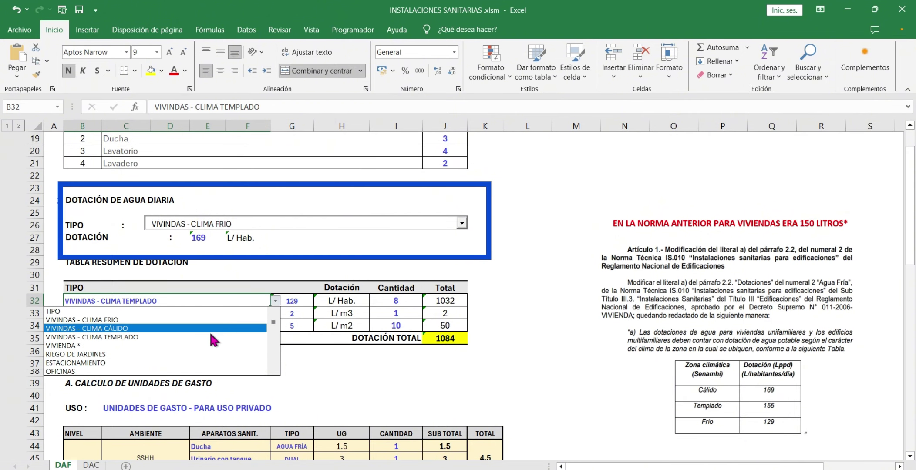
pyautogui.click(178, 346)
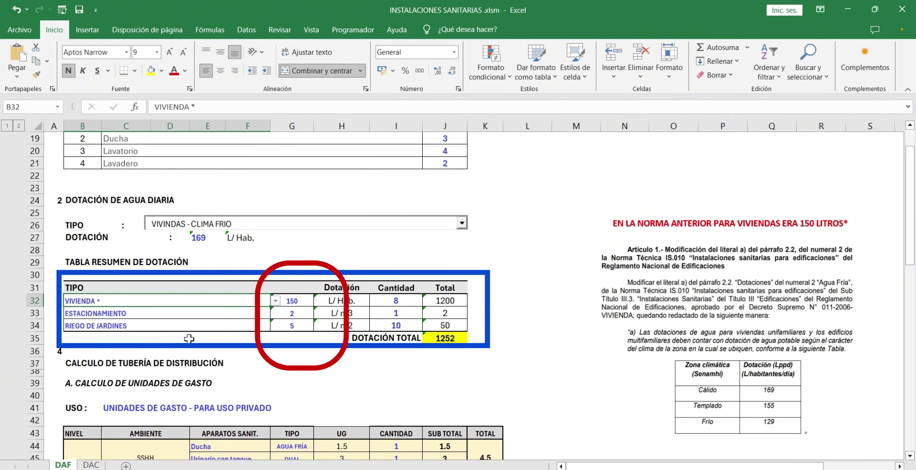
pyautogui.click(432, 258)
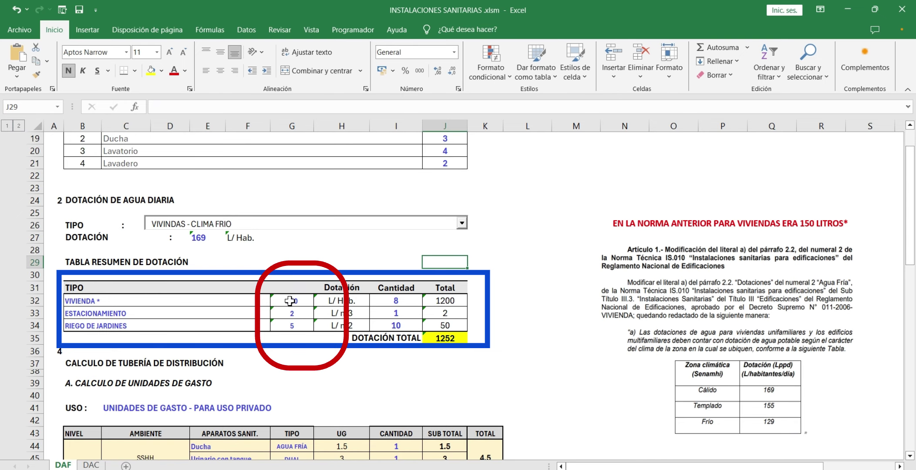
# Set the type in the second row of the dotation summary table to VIVINDAS - CLIMA FRIO.
pyautogui.click(255, 313)
pyautogui.click(275, 313)
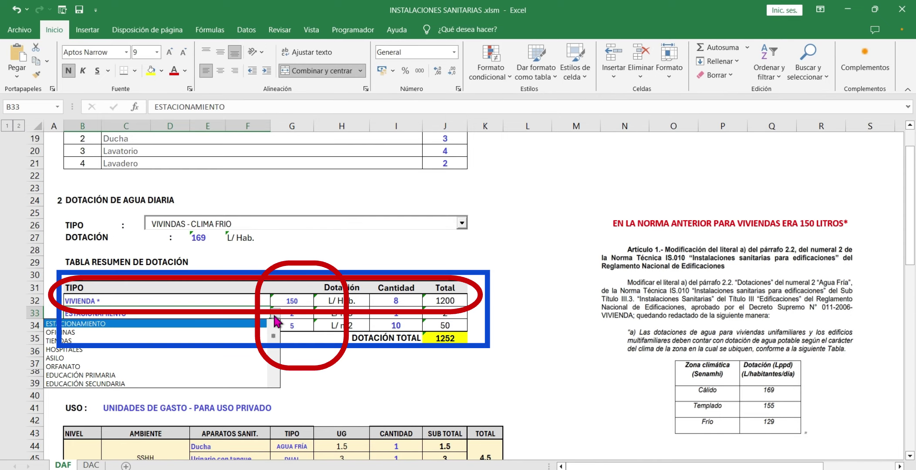
pyautogui.scroll(2, 275, 344)
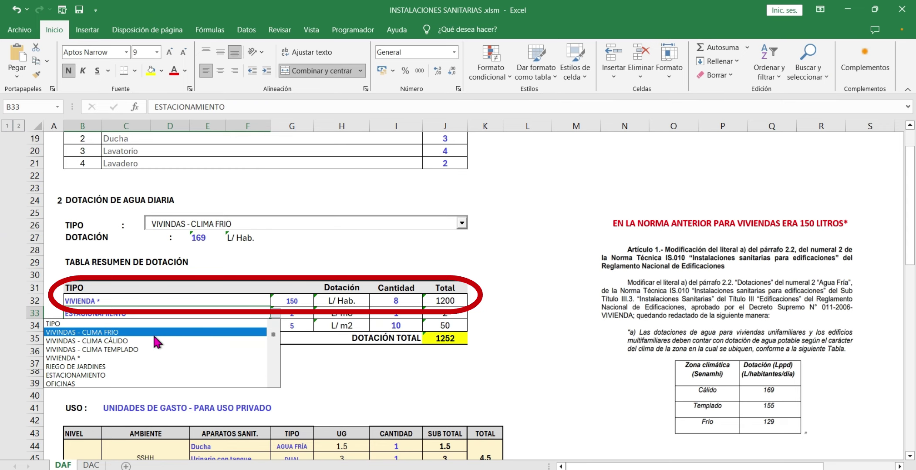
pyautogui.press('Escape')
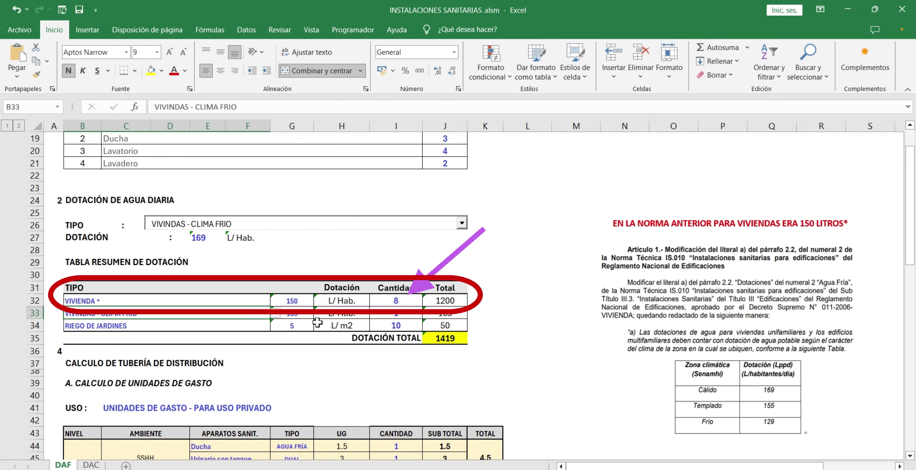
# Set the type in the second row of the dotation summary table to VIVINDAS - CLIMA TEMPLADO.
pyautogui.click(275, 312)
pyautogui.click(217, 343)
pyautogui.click(507, 300)
# Review the types, row totals and DOTACIÓN TOTAL formula in the dotation summary table.
pyautogui.click(267, 313)
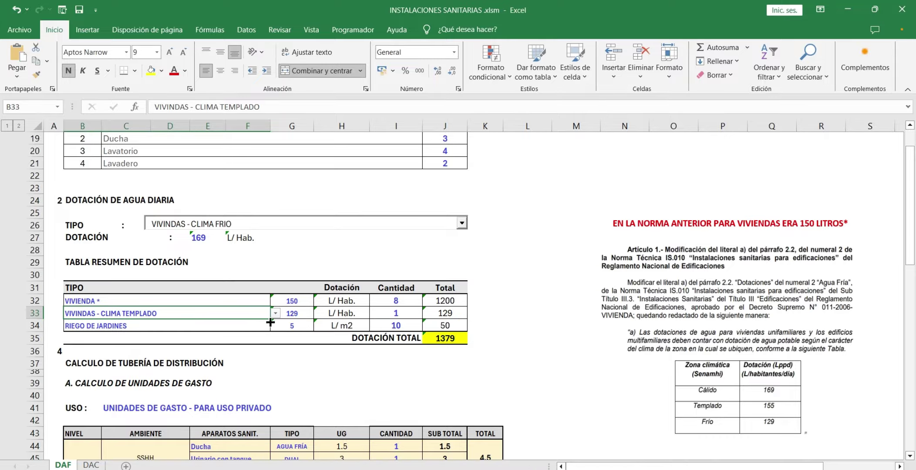
pyautogui.click(264, 324)
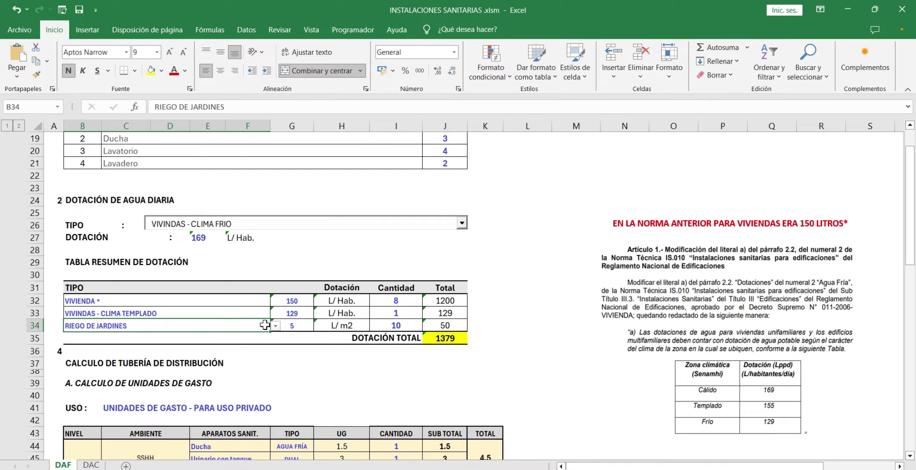
pyautogui.click(232, 315)
pyautogui.click(235, 300)
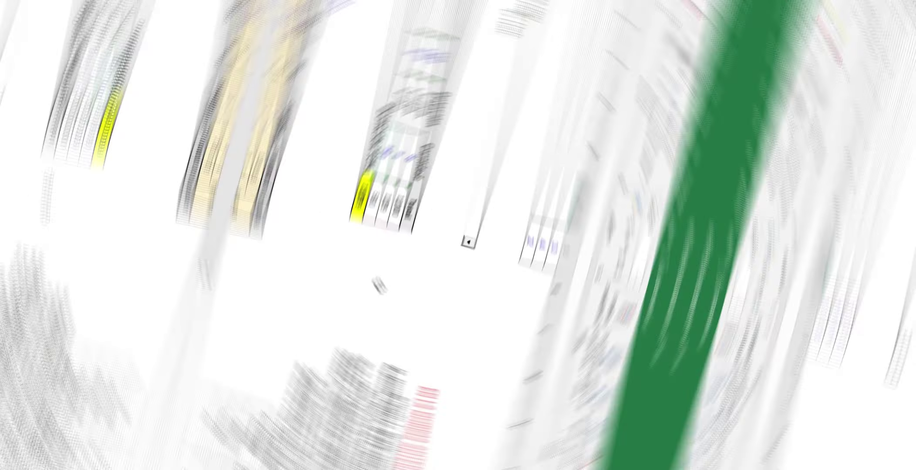
pyautogui.scroll(-1, 498, 286)
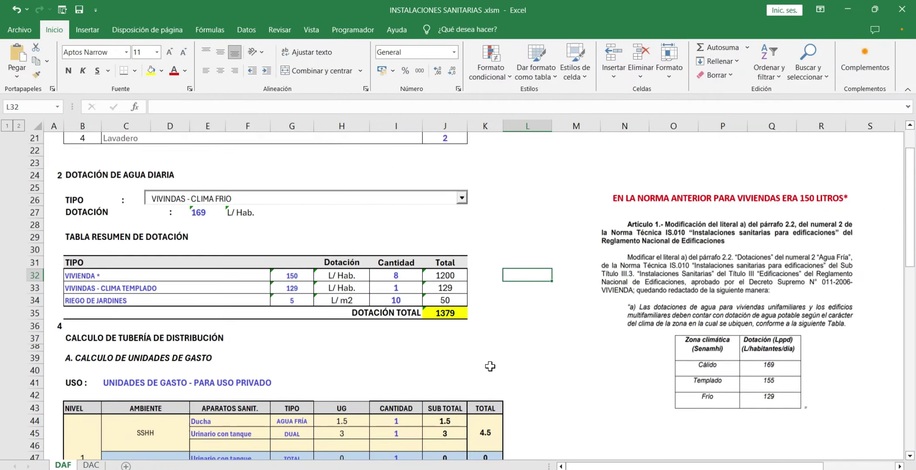
pyautogui.moveTo(451, 267); pyautogui.dragTo(448, 288)
pyautogui.click(453, 300)
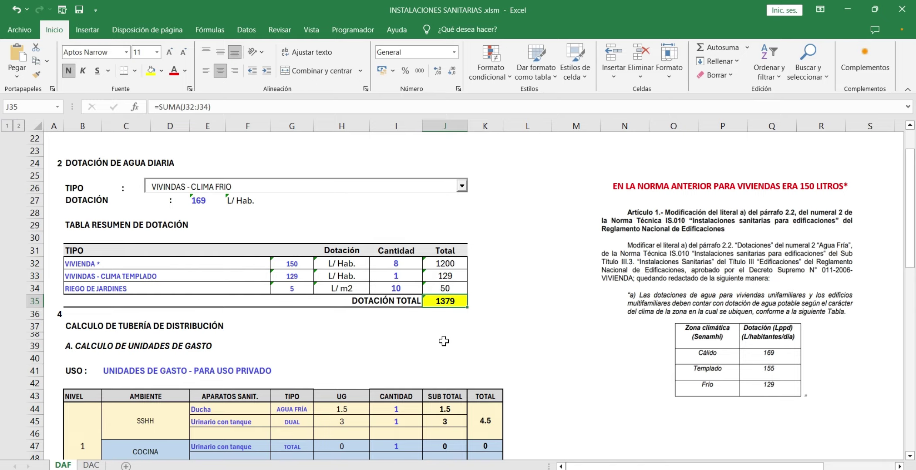
pyautogui.click(444, 345)
# Try the types A. CALIENTE and AGUA FRÍA for the Ducha in the level 1 SSHH.
pyautogui.scroll(-1, 444, 344)
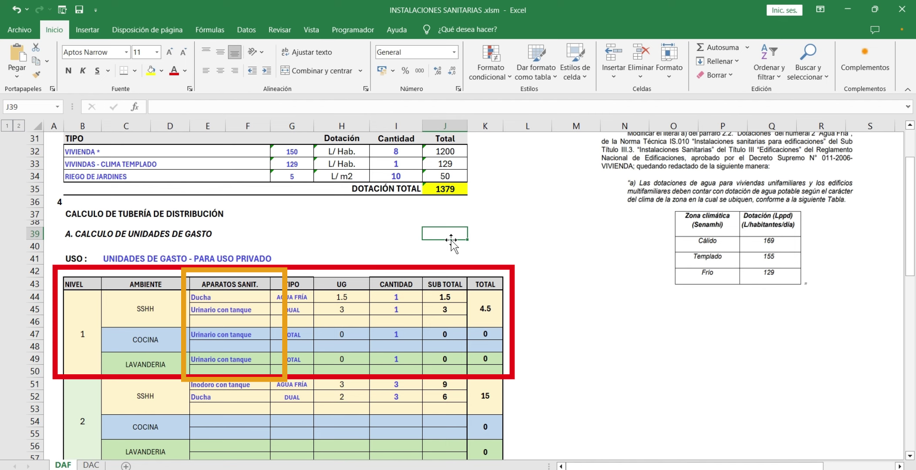
pyautogui.scroll(-1, 451, 244)
pyautogui.click(296, 259)
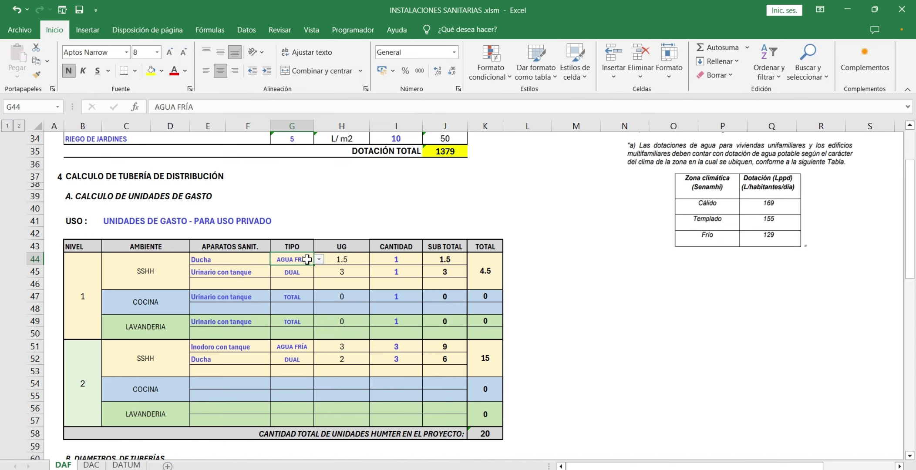
pyautogui.click(319, 259)
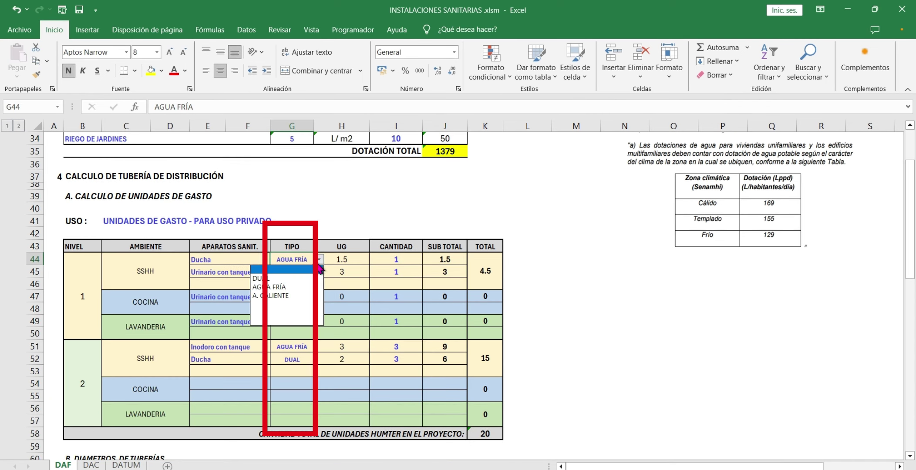
pyautogui.click(291, 296)
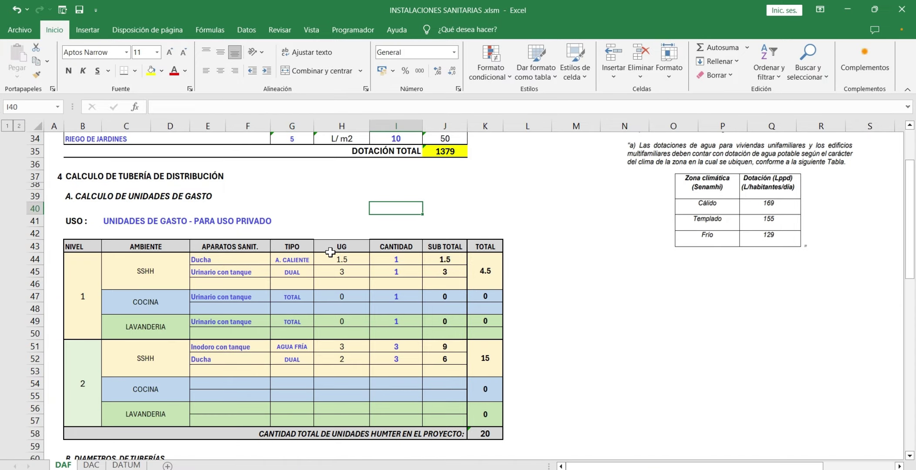
pyautogui.click(319, 259)
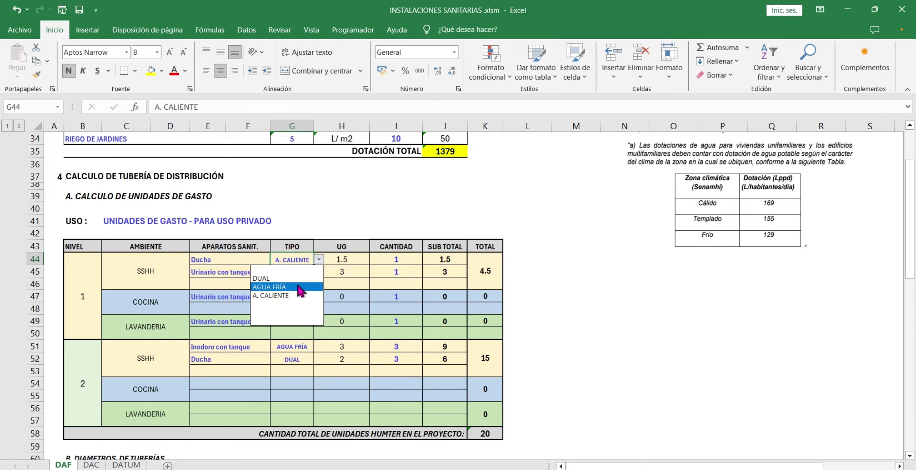
pyautogui.click(269, 287)
# Set the type of the Ducha in the level 1 SSHH to DUAL.
pyautogui.click(319, 259)
pyautogui.click(319, 259)
pyautogui.click(319, 259)
pyautogui.click(293, 278)
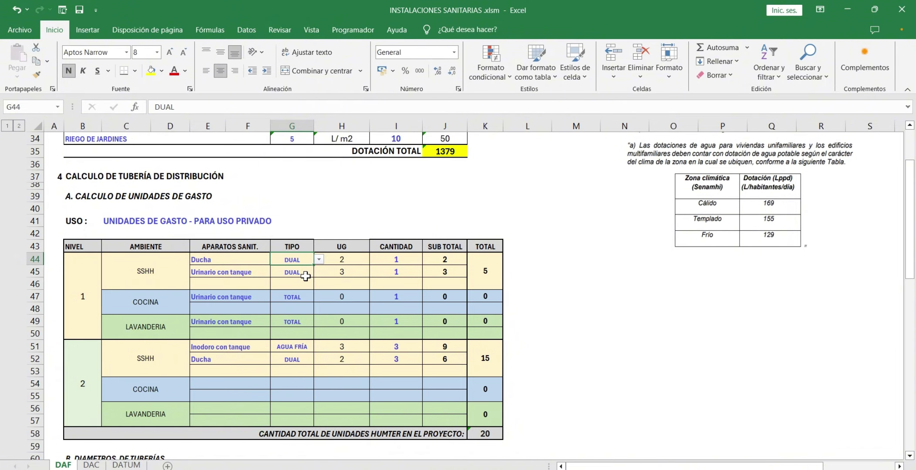
# Review the fixtures in E44:F53 and the level 1 SSHH types in the units table.
pyautogui.click(302, 274)
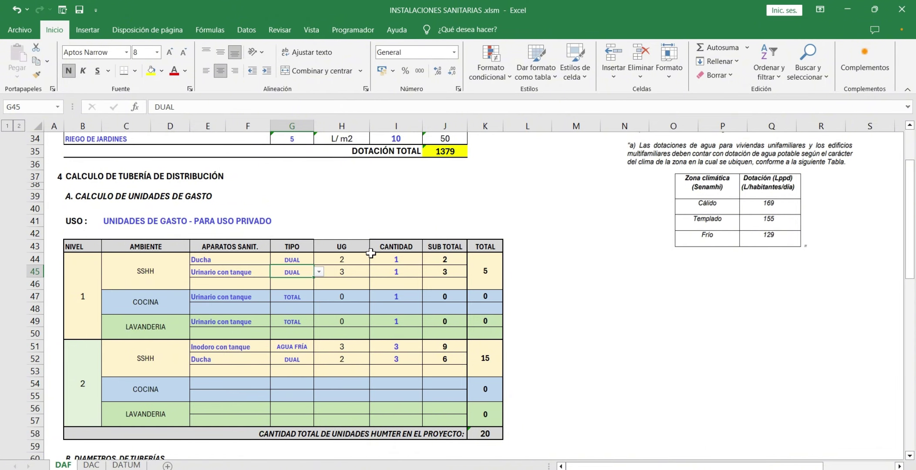
pyautogui.click(470, 217)
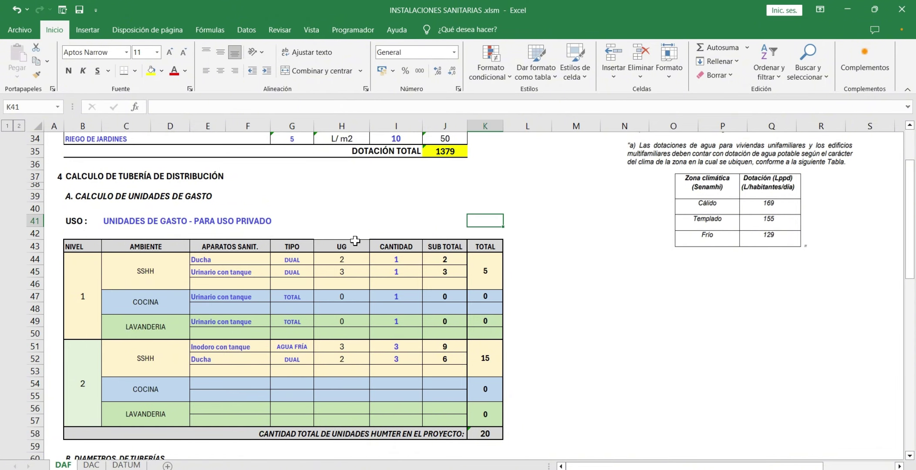
pyautogui.click(343, 222)
pyautogui.click(444, 205)
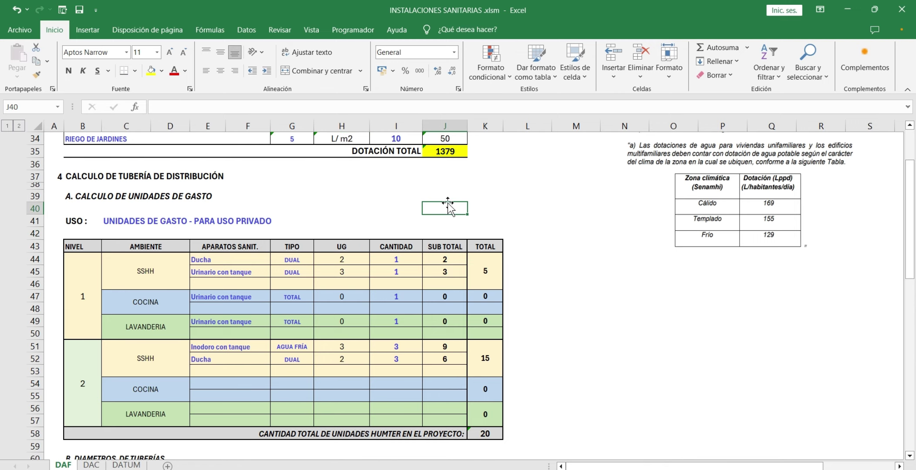
pyautogui.moveTo(207, 261); pyautogui.dragTo(221, 372)
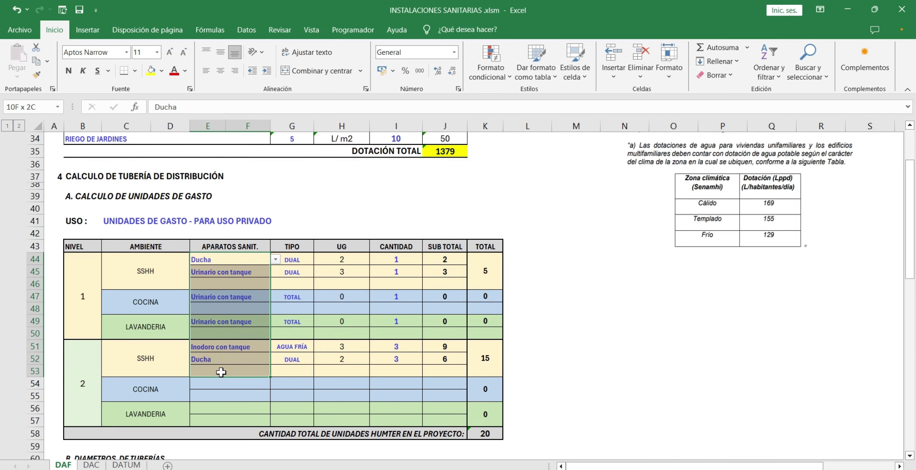
pyautogui.moveTo(303, 258); pyautogui.dragTo(305, 273)
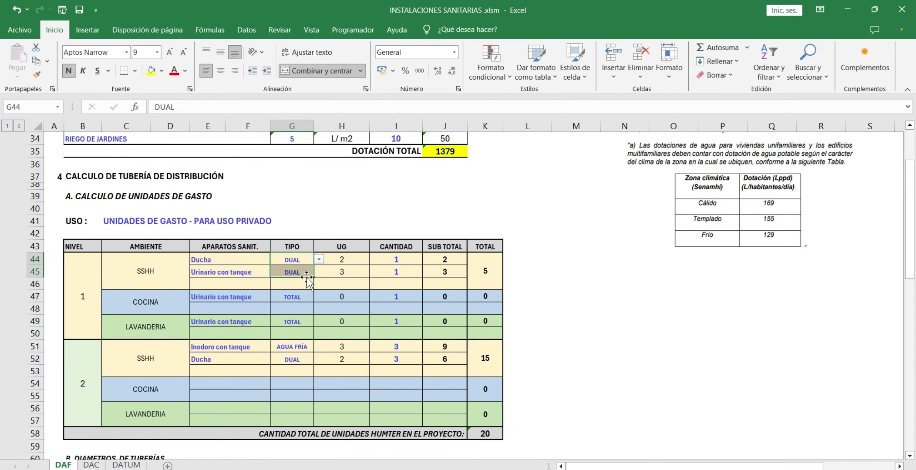
pyautogui.click(306, 260)
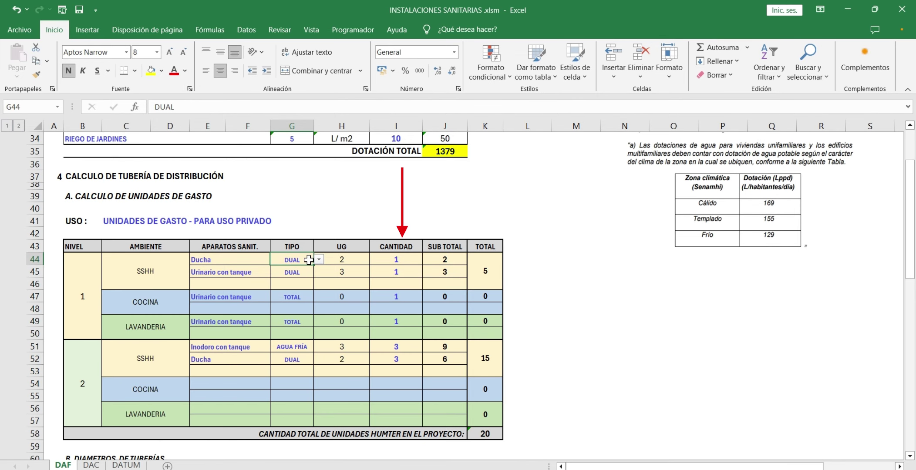
# Set the type of the Urinario con tanque in the level 1 SSHH to AGUA FRÍA.
pyautogui.click(301, 271)
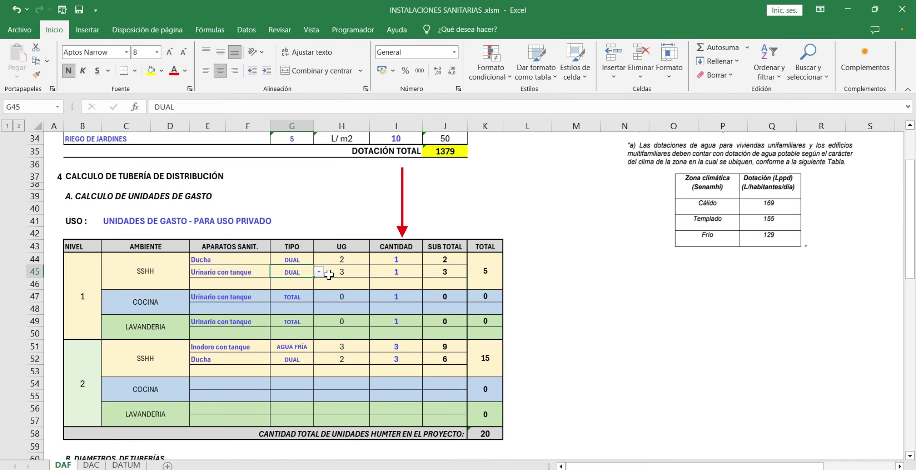
pyautogui.click(319, 272)
pyautogui.click(300, 282)
pyautogui.click(556, 274)
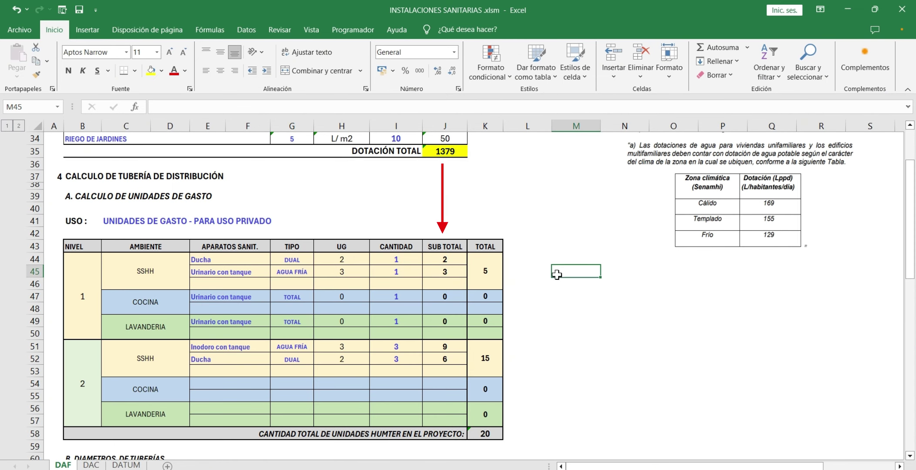
# Review the fixture quantities in I44:I53 and the formula in C63 that links the first UG to the project total.
pyautogui.moveTo(415, 258); pyautogui.dragTo(395, 370)
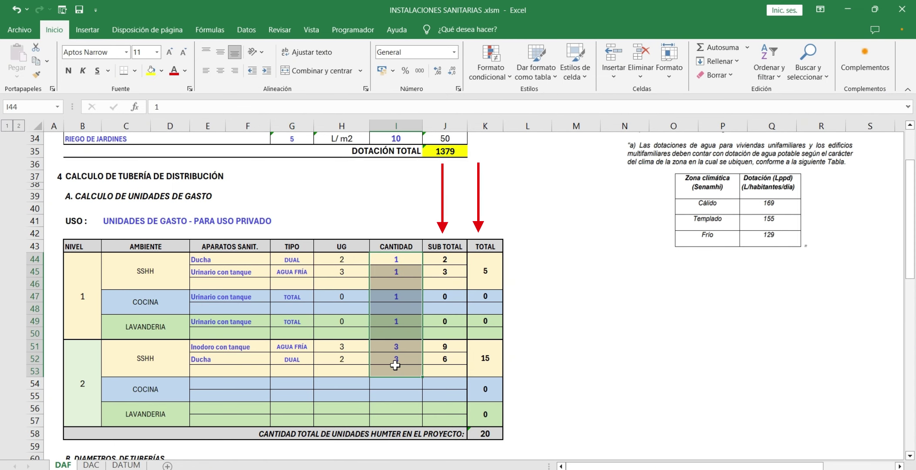
pyautogui.click(400, 262)
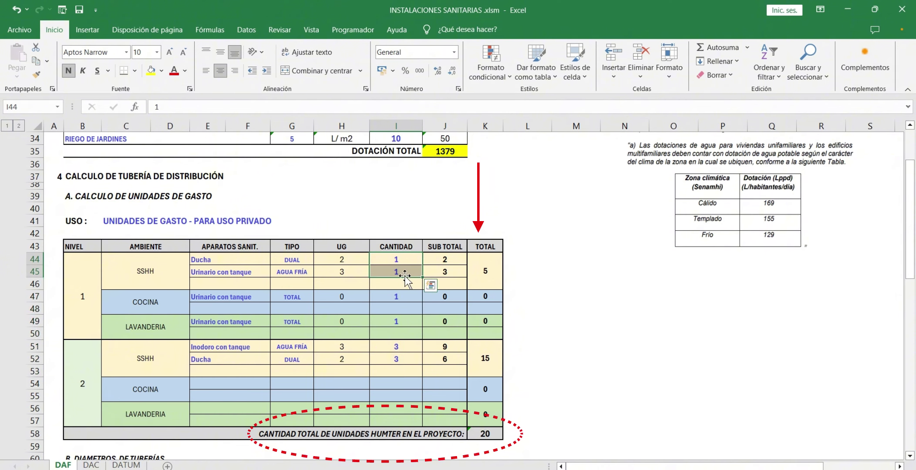
pyautogui.scroll(-3, 400, 261)
pyautogui.doubleClick(127, 389)
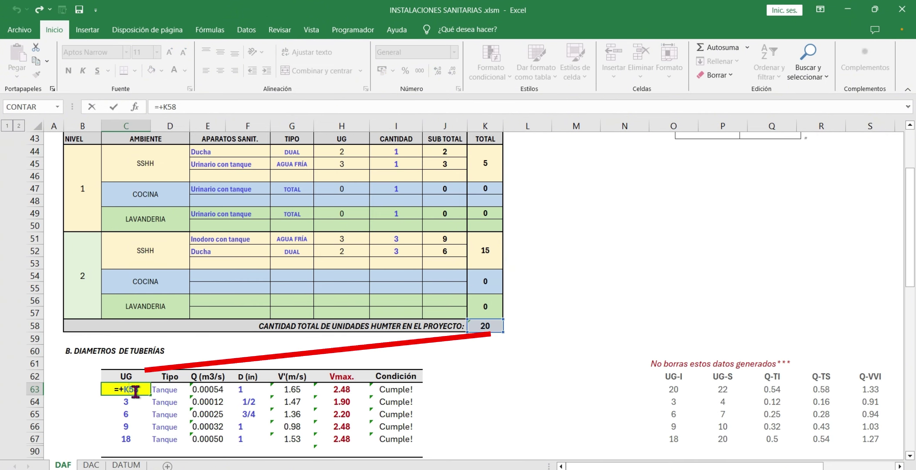
pyautogui.press('Return')
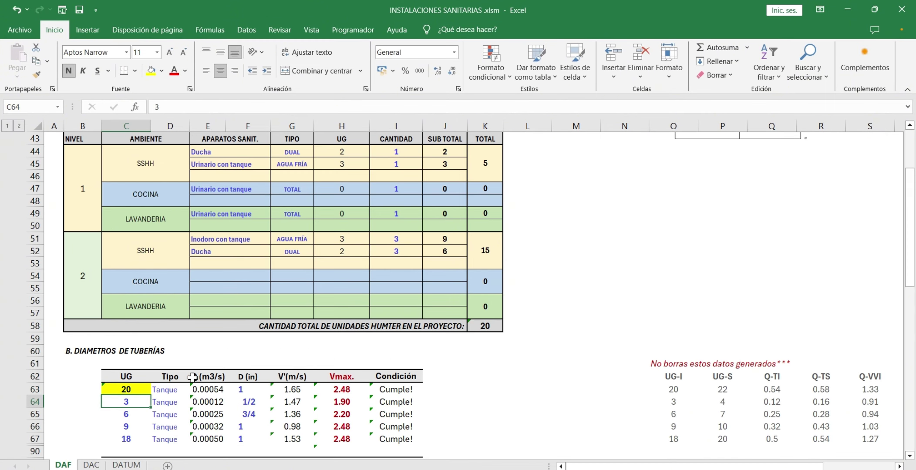
# Examine the flow, diameter, velocity and condition columns of the pipe diameters table, including the formulas in E63 and C63.
pyautogui.click(244, 389)
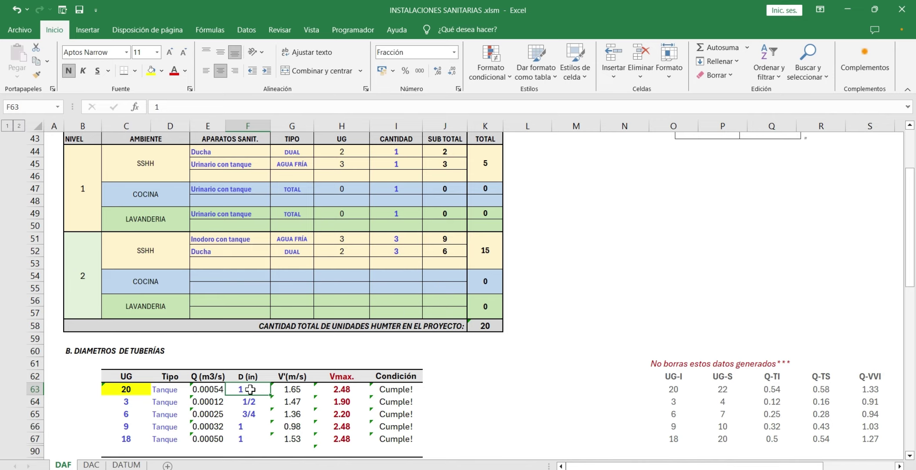
pyautogui.moveTo(204, 385); pyautogui.dragTo(409, 439)
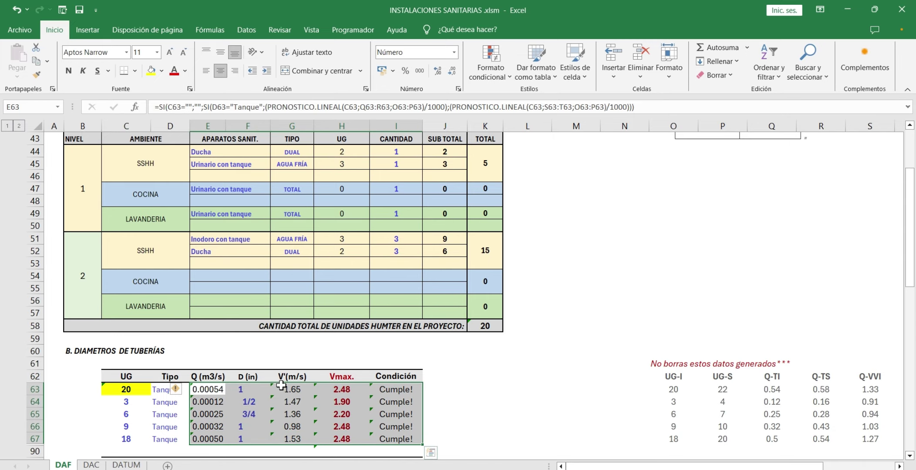
pyautogui.click(177, 389)
pyautogui.click(526, 376)
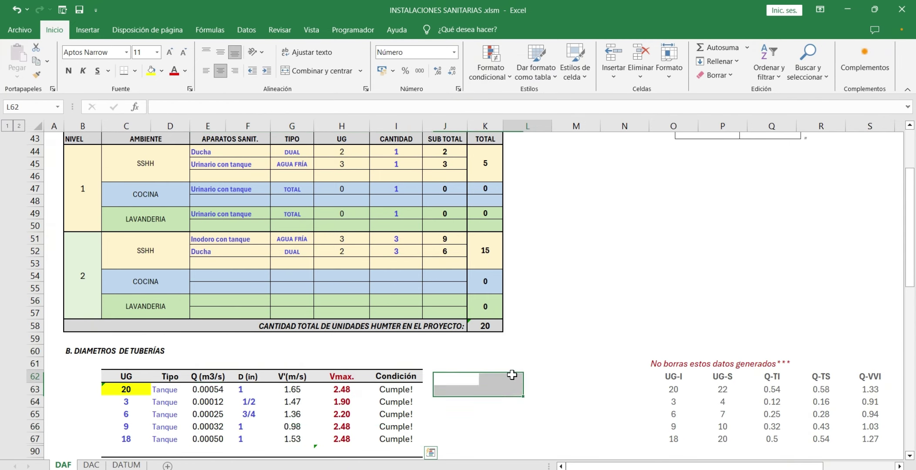
pyautogui.scroll(-1, 472, 355)
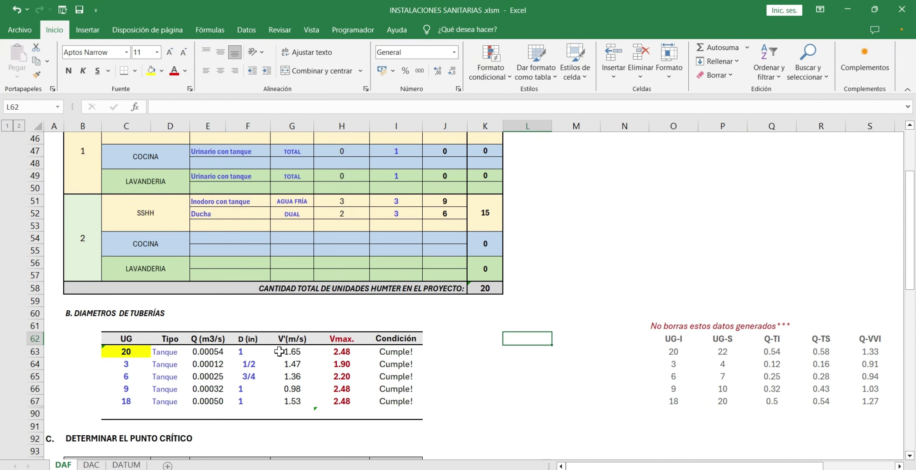
pyautogui.click(213, 351)
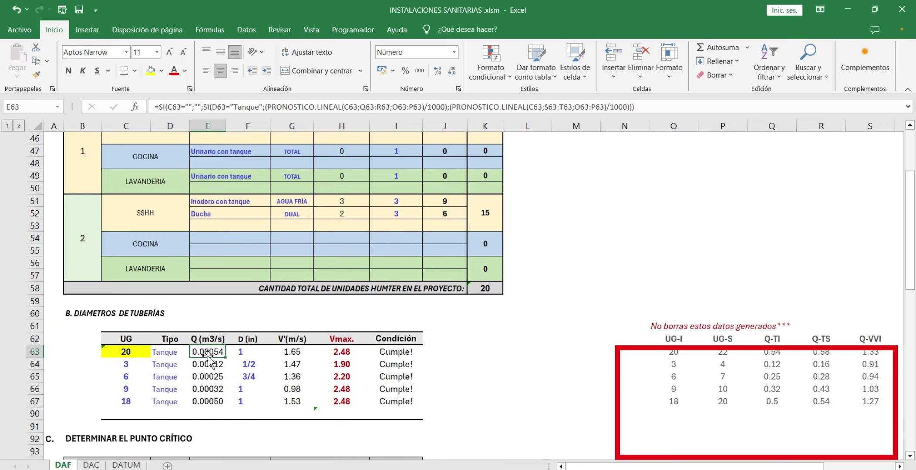
pyautogui.scroll(1, 213, 352)
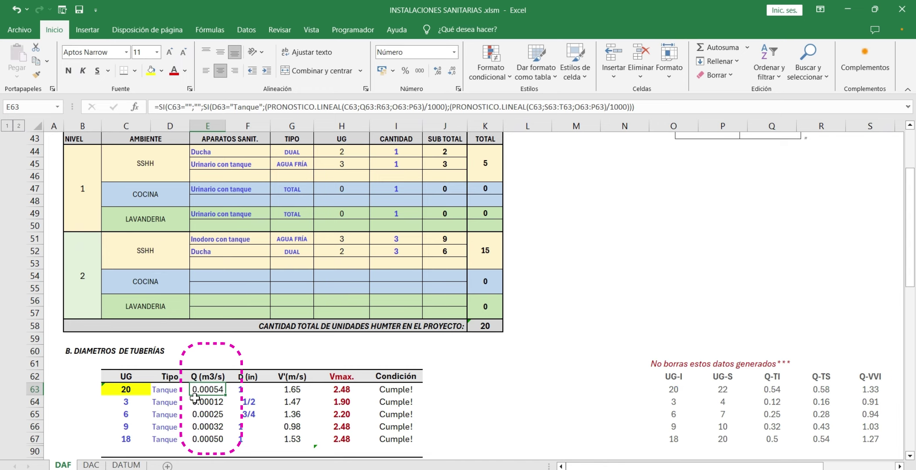
pyautogui.click(136, 389)
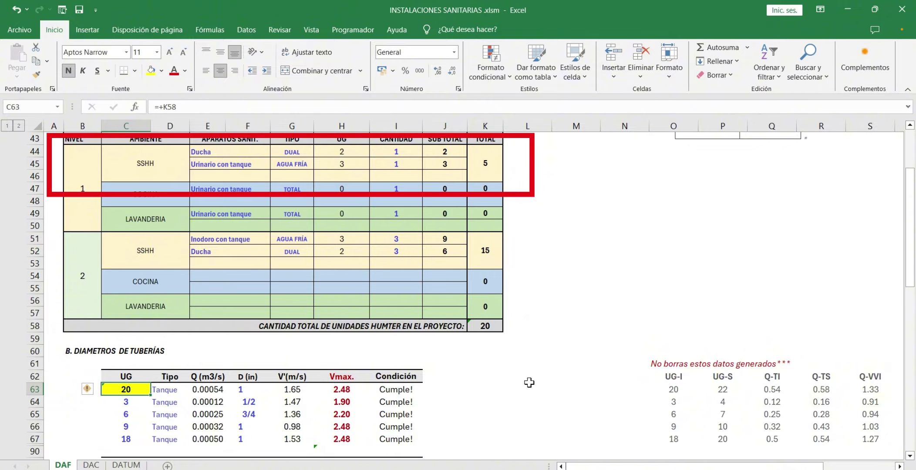
pyautogui.click(452, 364)
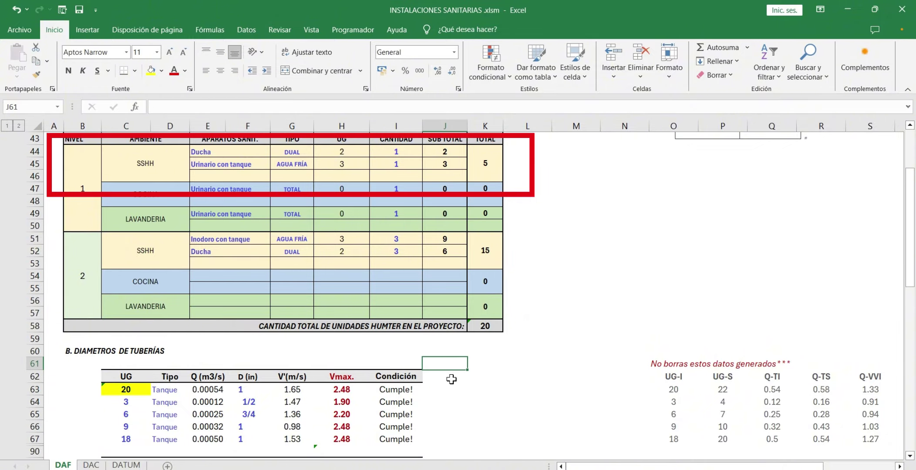
pyautogui.click(449, 389)
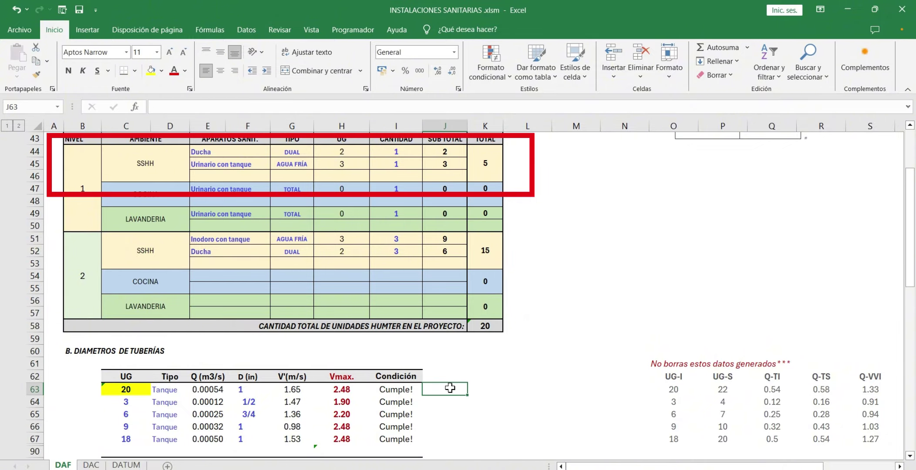
pyautogui.click(495, 363)
pyautogui.click(496, 387)
# Check the level 1 subtotals and enter the UG values 3, 6 and 9 in C66:C68 of the pipe diameters table.
pyautogui.click(454, 179)
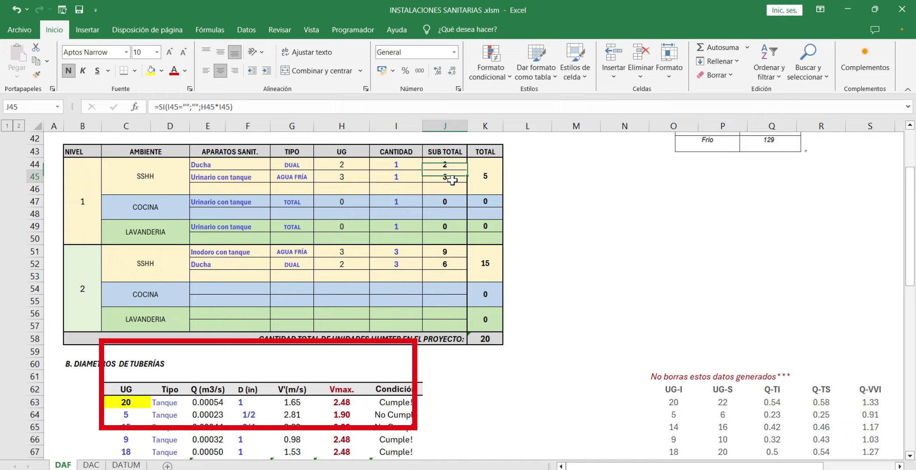
pyautogui.click(455, 198)
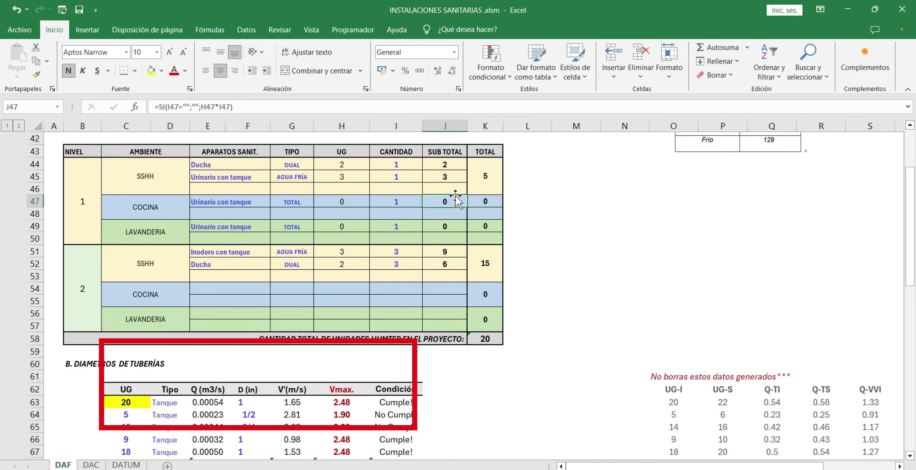
pyautogui.scroll(-1, 410, 330)
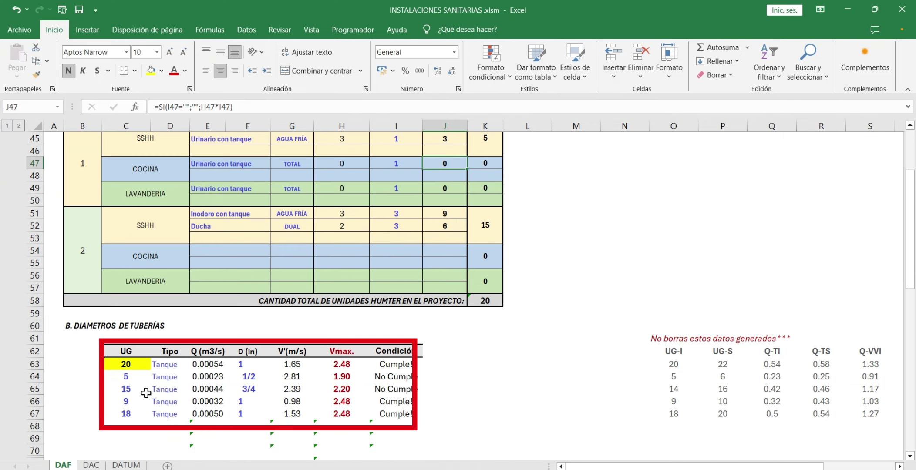
pyautogui.click(130, 401)
pyautogui.write('3')
pyautogui.press('Return')
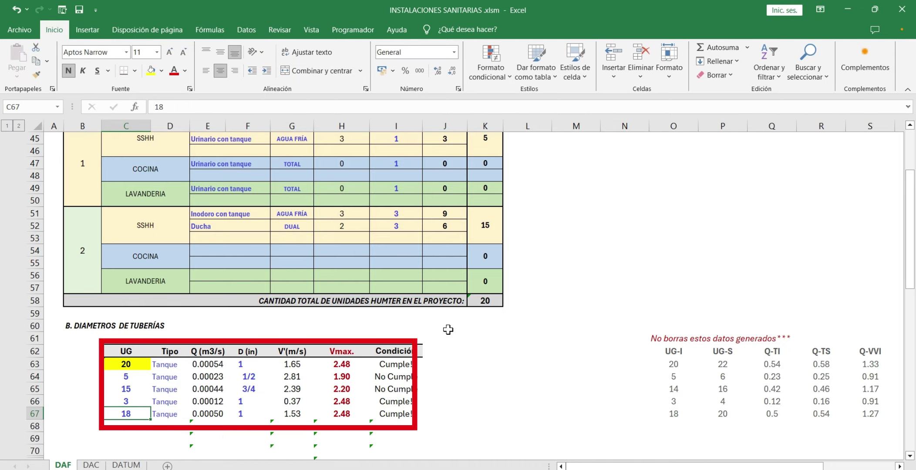
pyautogui.scroll(1, 447, 329)
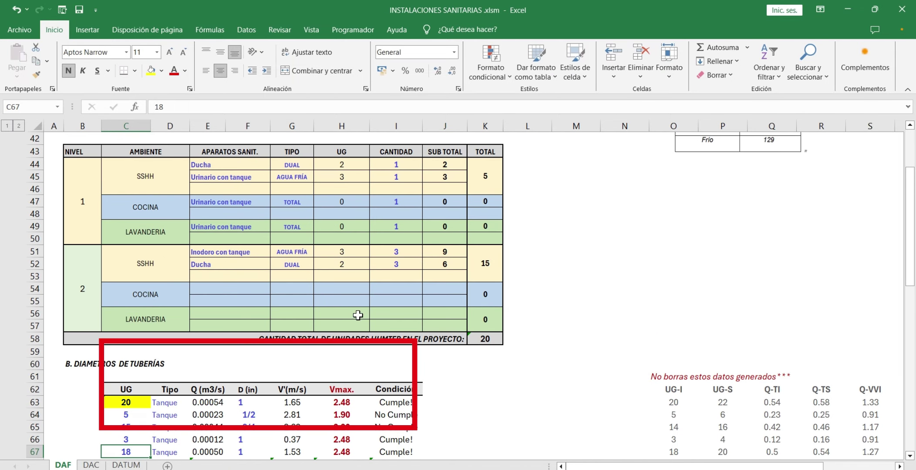
pyautogui.write('6')
pyautogui.press('Return')
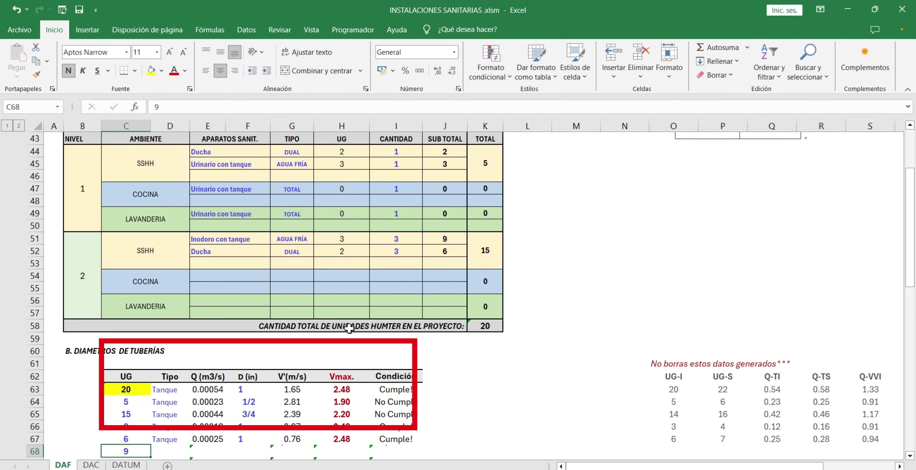
# Set the type in row 68 to Tanque and the diameters in F66:F68 to 1/2, 3/4 and 3/4.
pyautogui.scroll(-1, 350, 329)
pyautogui.click(185, 401)
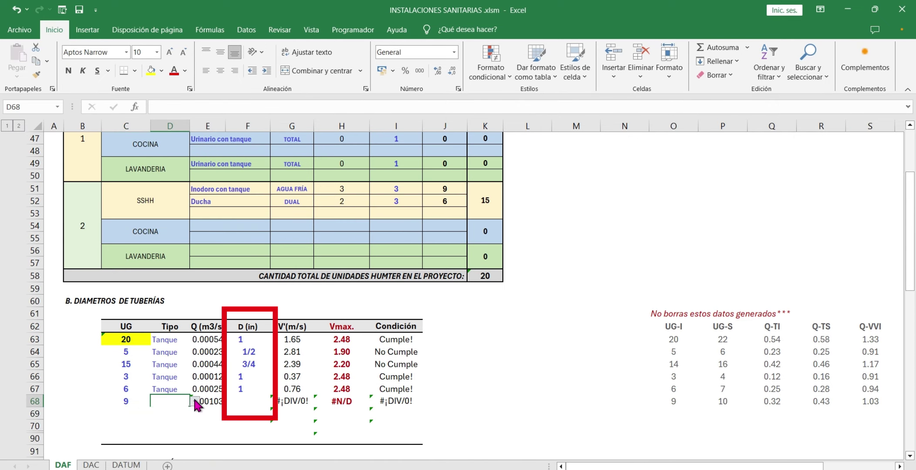
pyautogui.click(195, 402)
pyautogui.click(165, 410)
pyautogui.click(262, 401)
# Set the pipe diameter for UG 15 to 1 and the one for UG 5 to 3/4.
pyautogui.press('Up')
pyautogui.press('Up')
pyautogui.press('Up')
pyautogui.press('F2')
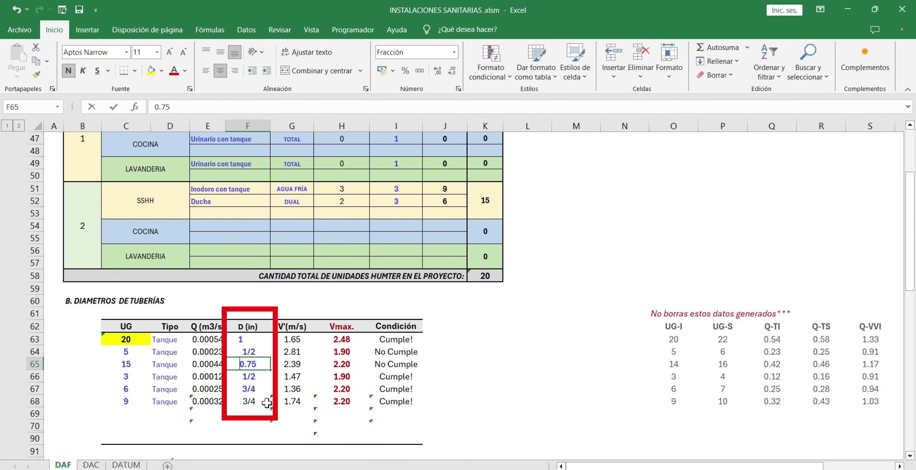
pyautogui.write('1')
pyautogui.press('Return')
pyautogui.press('Up')
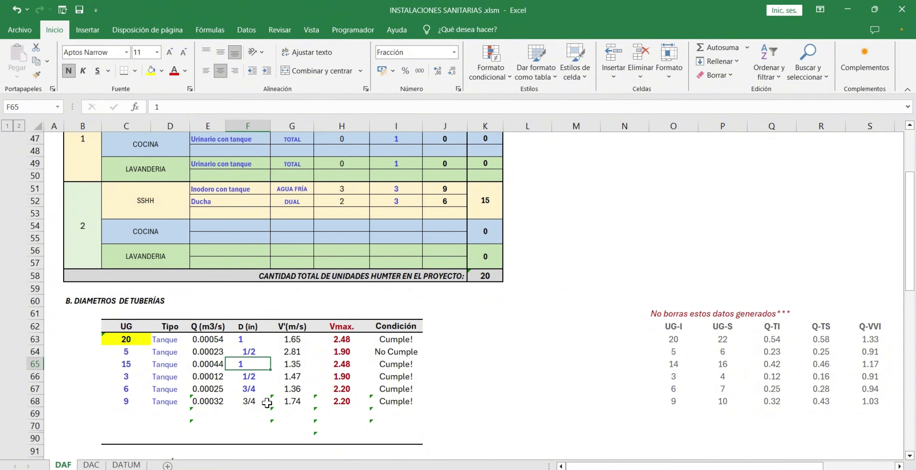
pyautogui.press('Up')
pyautogui.press('F2')
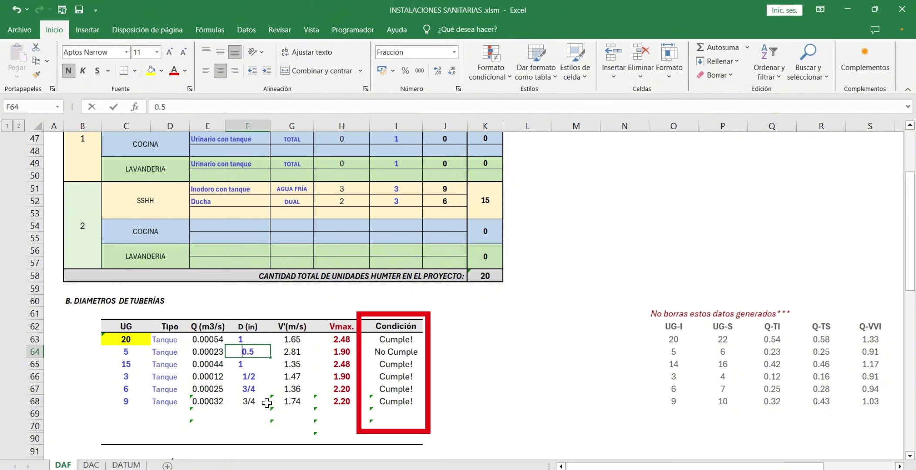
pyautogui.write('3/4')
pyautogui.press('Return')
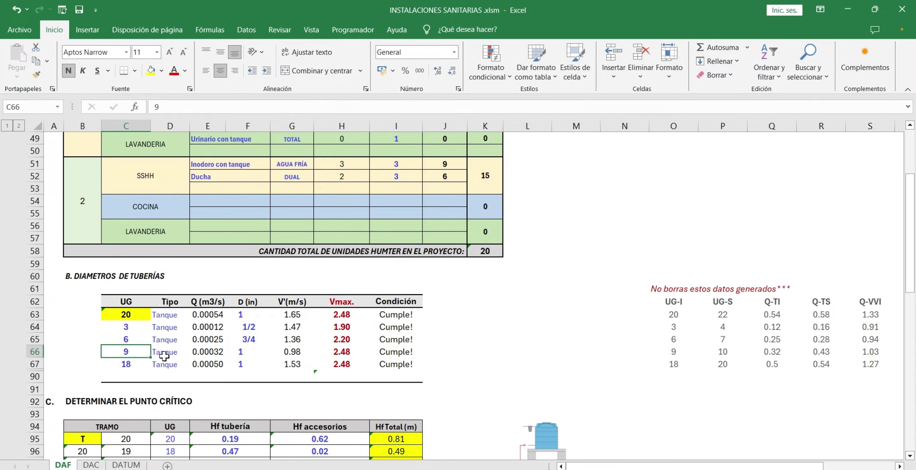
# Unhide the spare rows between rows 67 and 90 of the pipe diameters table.
pyautogui.moveTo(33, 363); pyautogui.dragTo(34, 377)
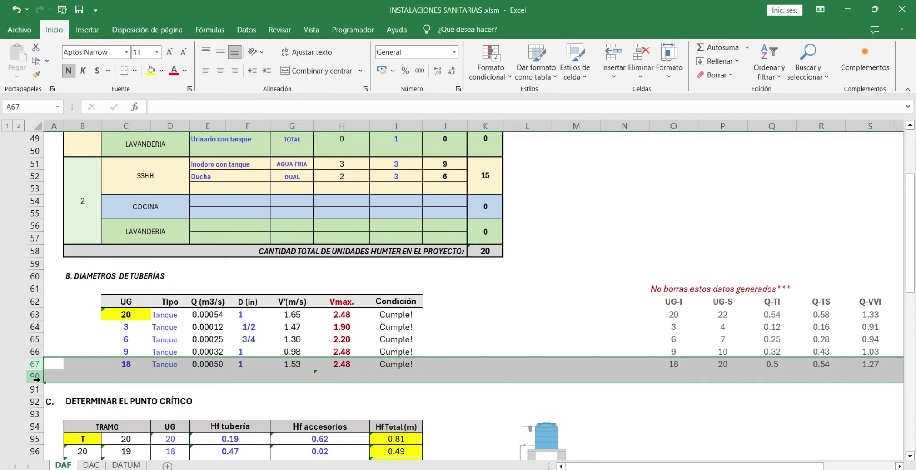
pyautogui.rightClick(34, 377)
pyautogui.click(72, 372)
pyautogui.click(240, 389)
pyautogui.scroll(-2, 240, 391)
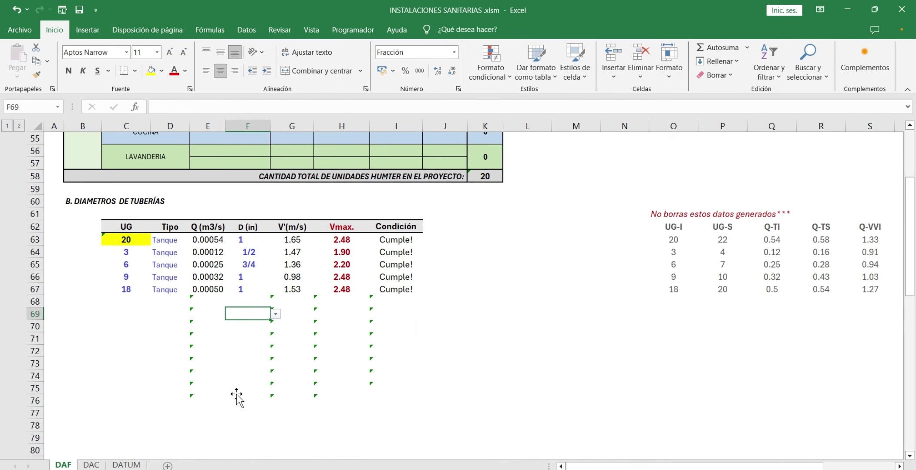
# Add a UG of 21 with type Tanque in row 68 and check its generated data in columns O to S.
pyautogui.click(134, 299)
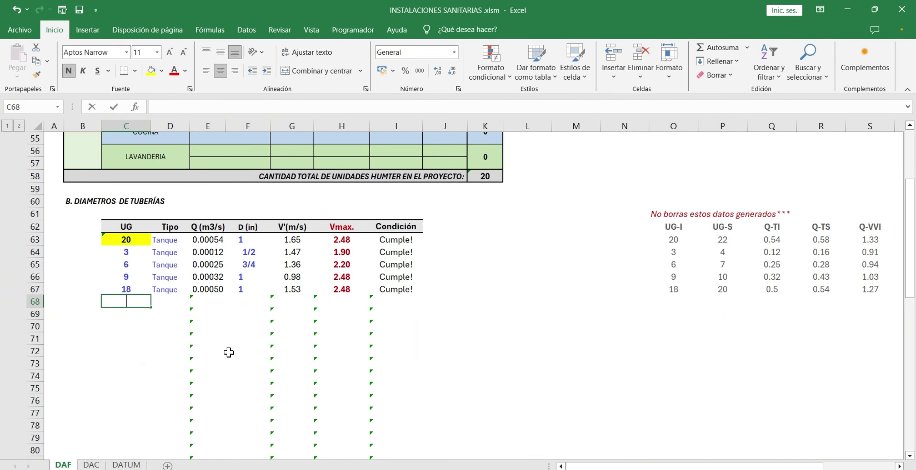
pyautogui.write('21')
pyautogui.press('Return')
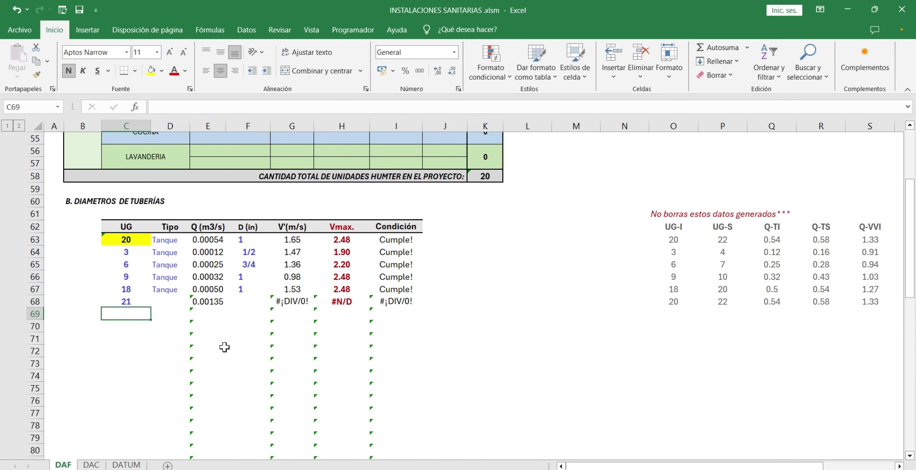
pyautogui.click(171, 302)
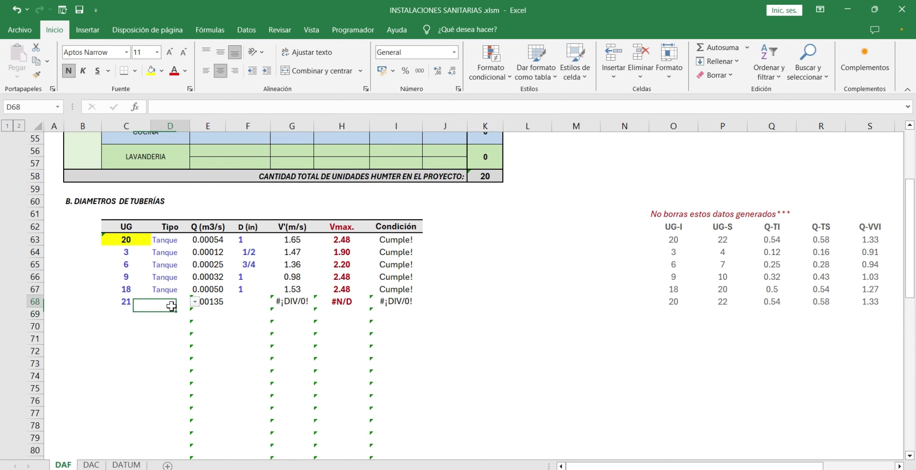
pyautogui.click(195, 301)
pyautogui.click(180, 312)
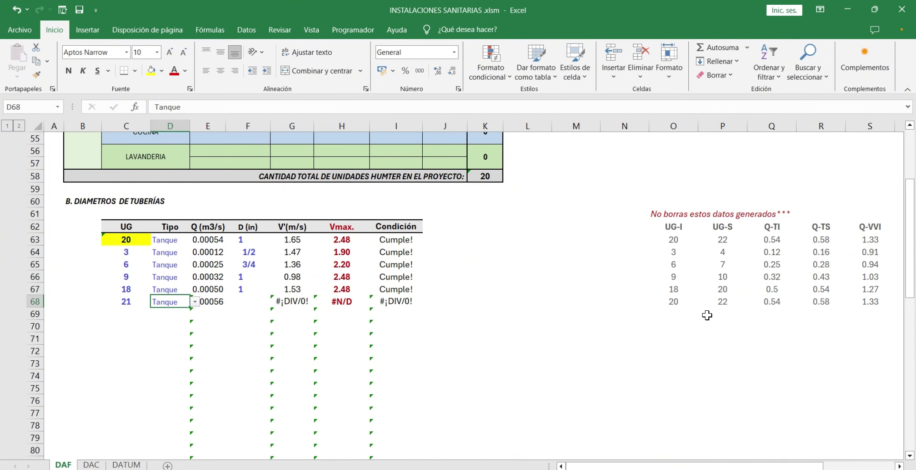
pyautogui.moveTo(678, 299); pyautogui.dragTo(869, 302)
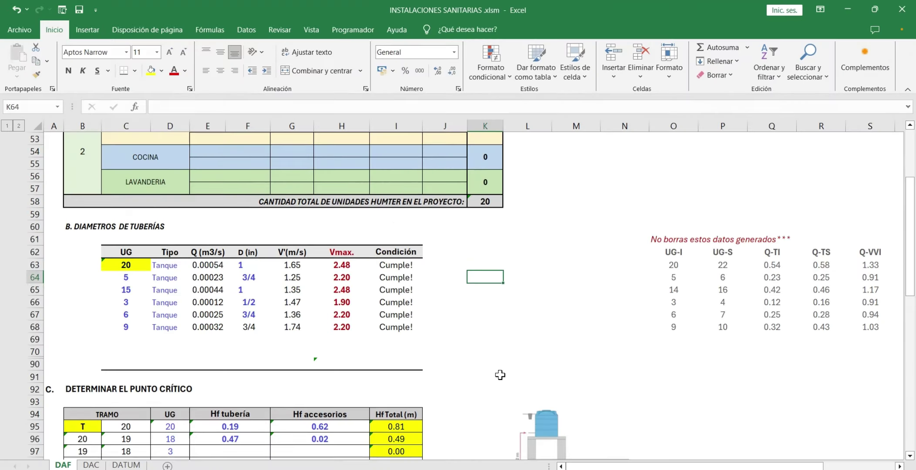
# Review the critical point section with its head losses per section, pressures and tank height.
pyautogui.scroll(-2, 499, 374)
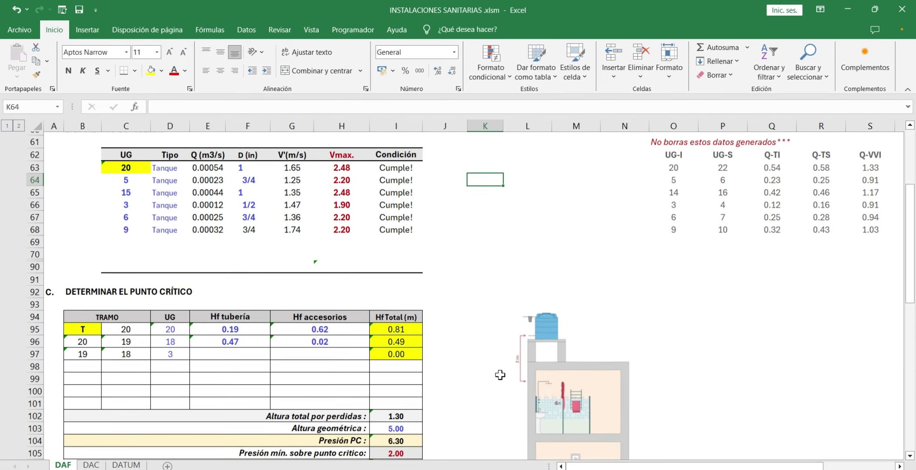
pyautogui.scroll(-3, 131, 282)
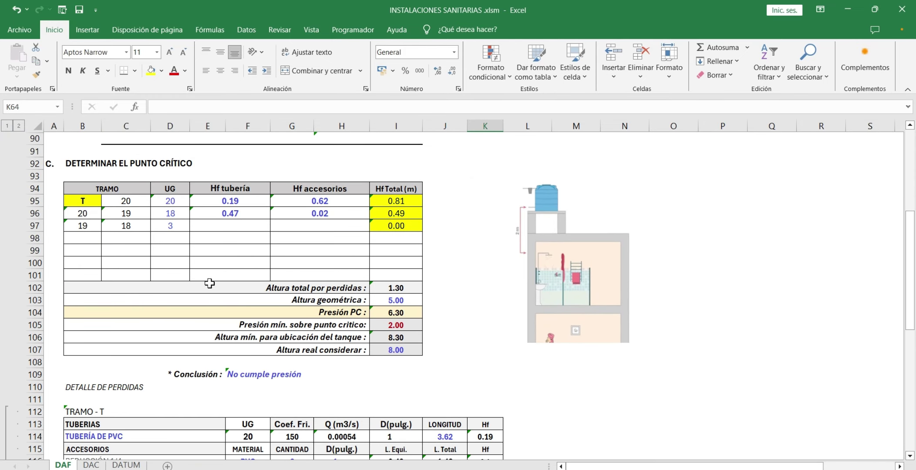
pyautogui.scroll(2, 419, 261)
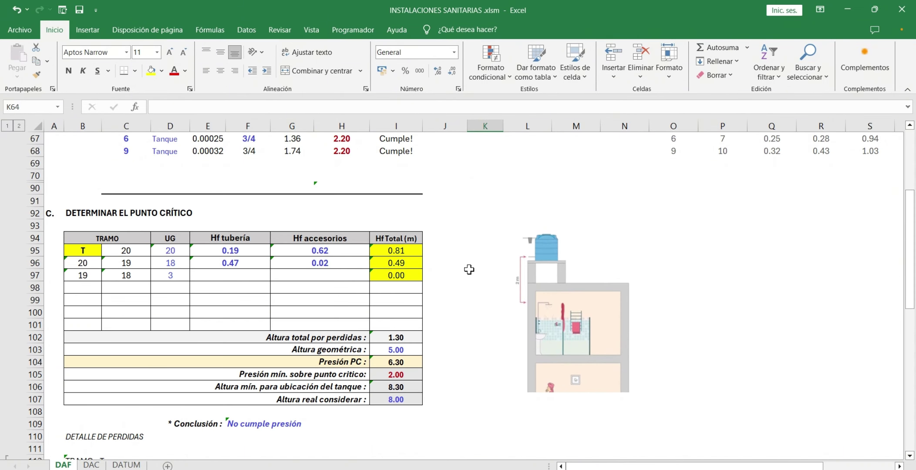
pyautogui.click(465, 248)
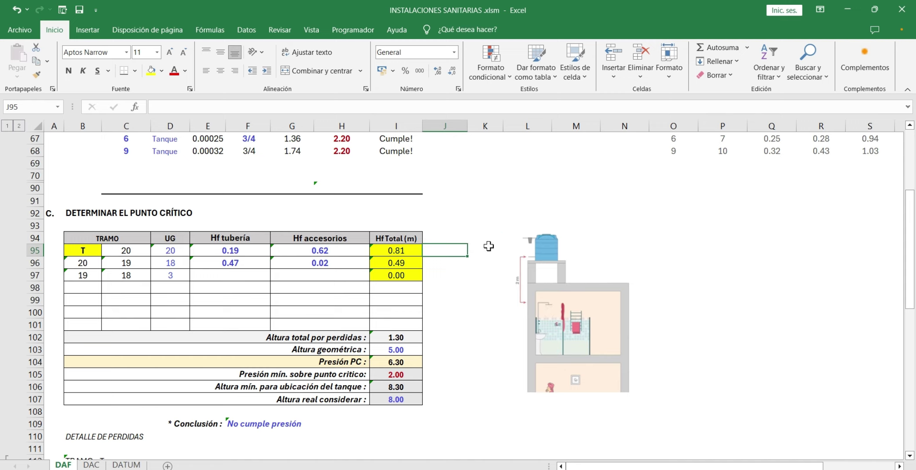
# Check the minimum pressure over the critical point against the tank and building diagram.
pyautogui.click(487, 242)
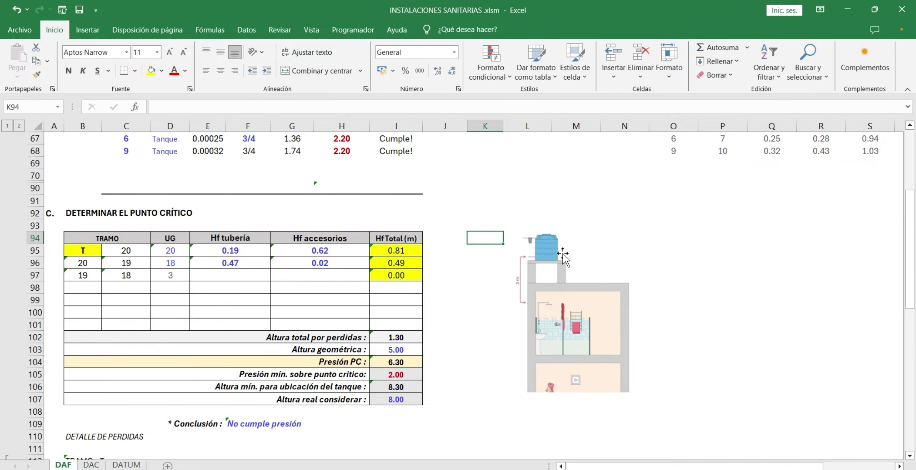
pyautogui.click(394, 375)
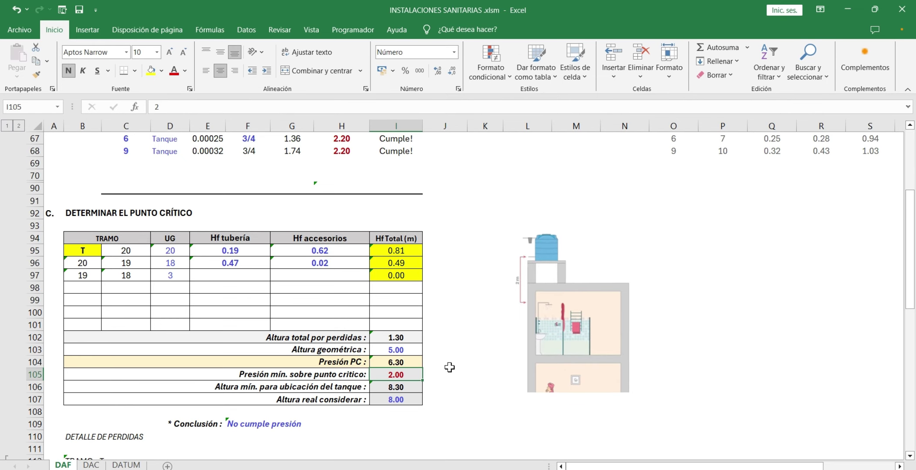
pyautogui.click(485, 287)
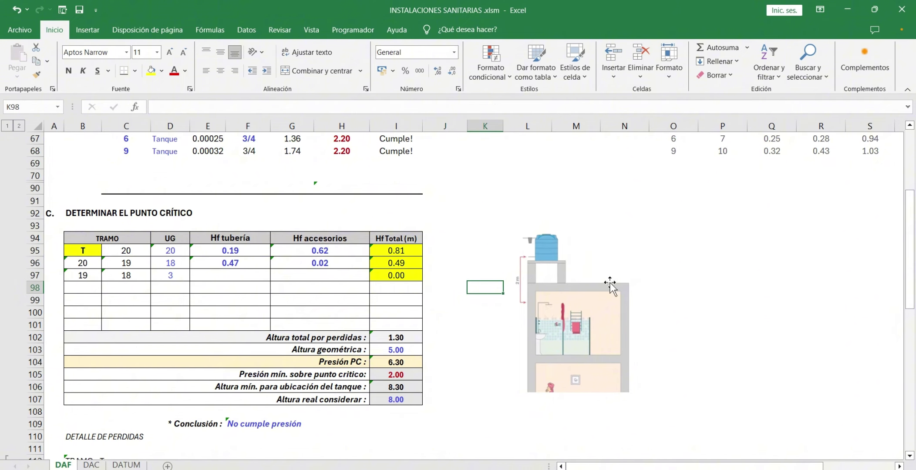
# Set the end node of the first section, starting at T, to 30 in the critical point table.
pyautogui.click(77, 253)
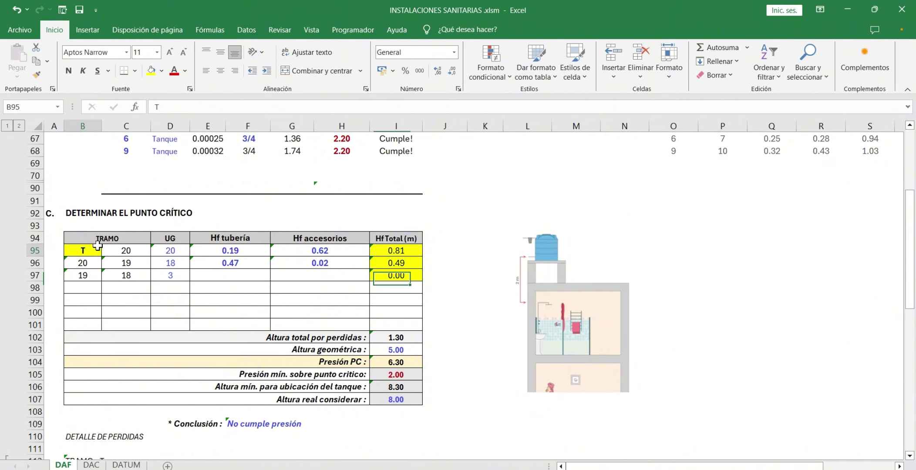
pyautogui.click(136, 254)
pyautogui.doubleClick(110, 261)
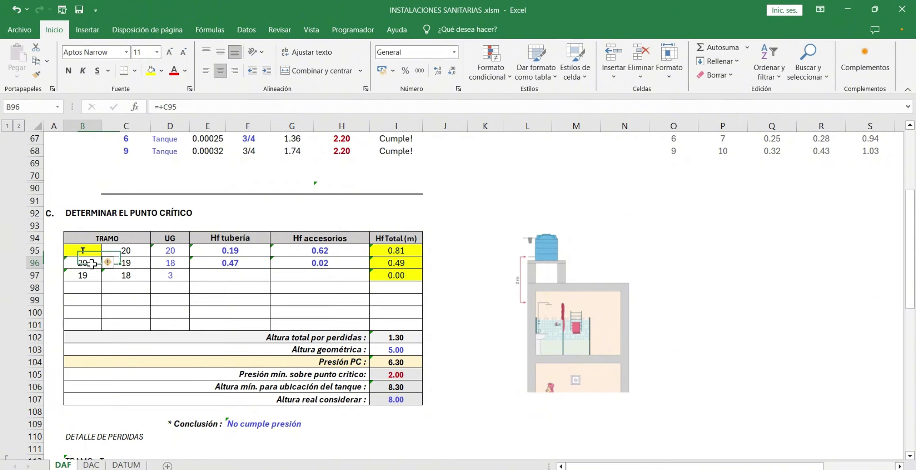
pyautogui.press('Escape')
pyautogui.click(131, 248)
pyautogui.write('30')
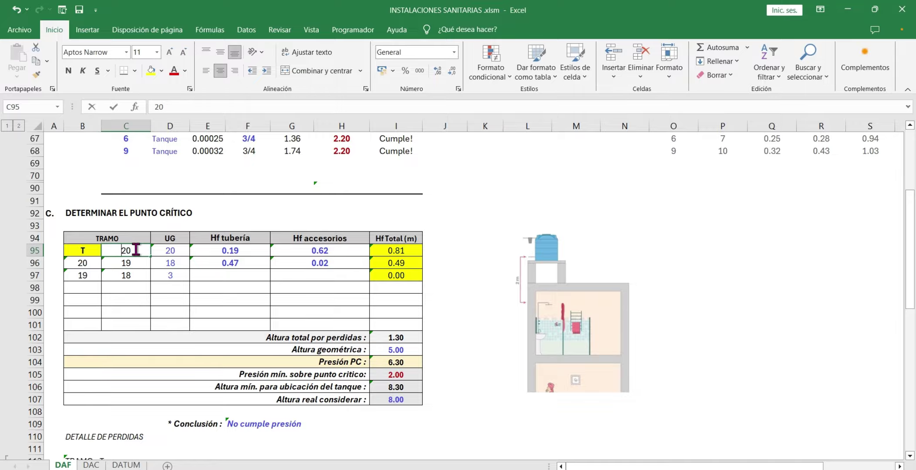
pyautogui.press('Return')
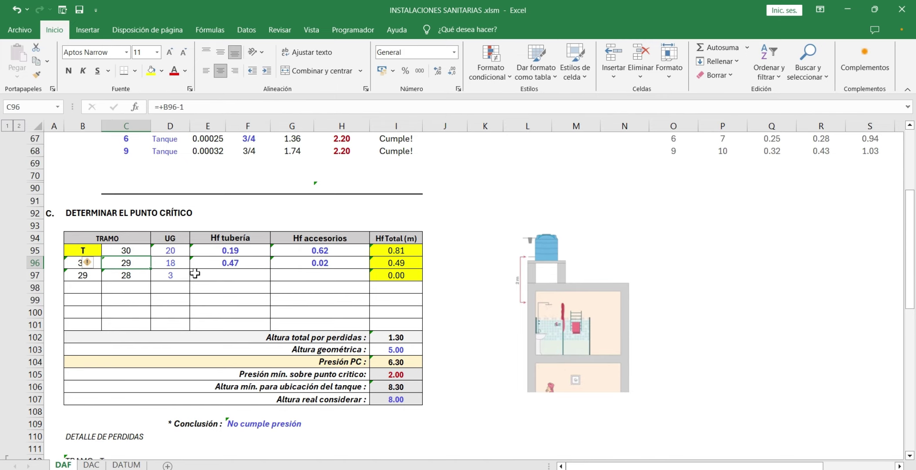
pyautogui.click(457, 301)
# Examine the TRAMO - T loss detail, checking the pipe type and the cell that its UG formula references.
pyautogui.scroll(-3, 460, 307)
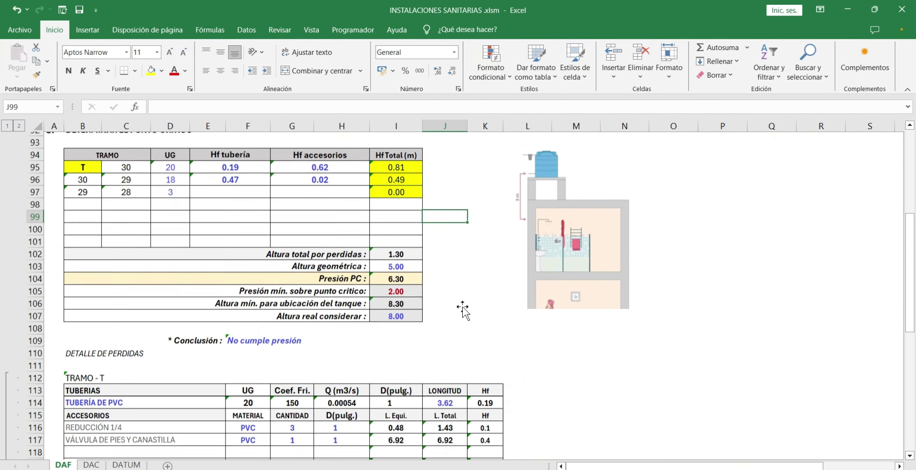
pyautogui.scroll(-1, 93, 396)
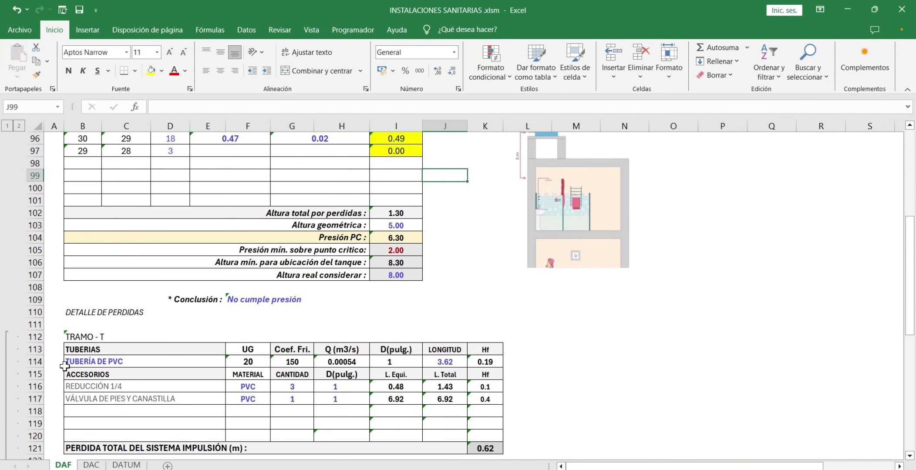
pyautogui.scroll(-1, 206, 368)
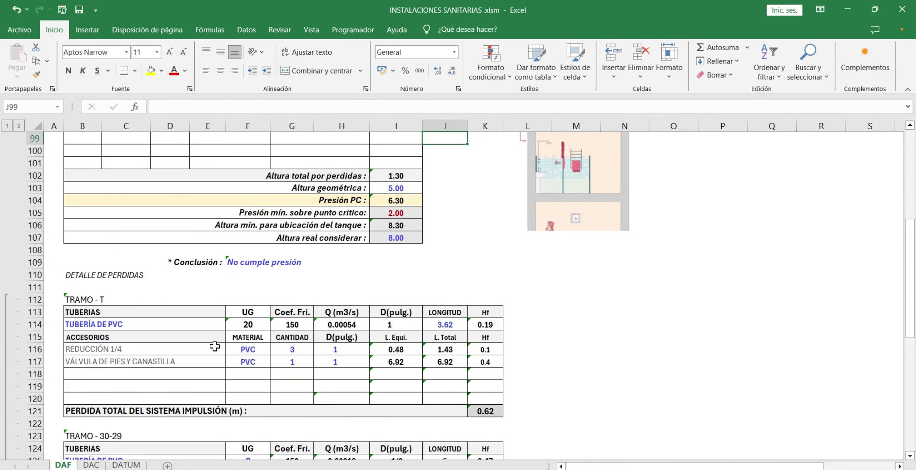
pyautogui.scroll(-1, 99, 367)
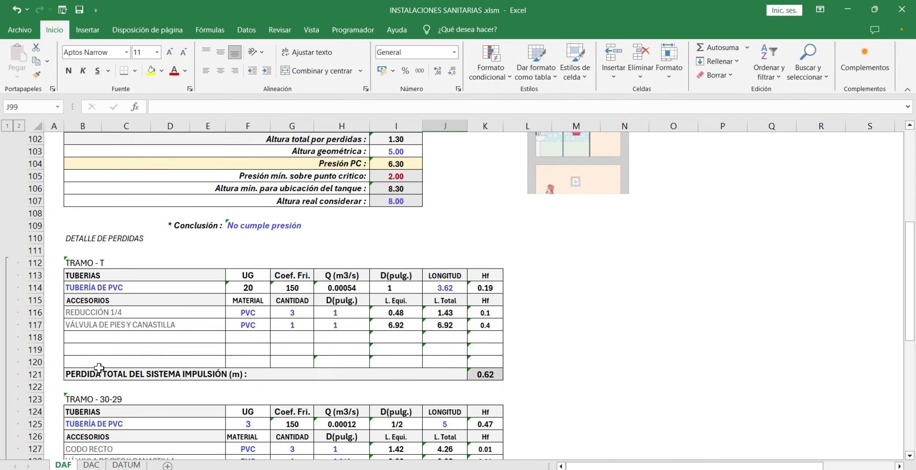
pyautogui.click(195, 286)
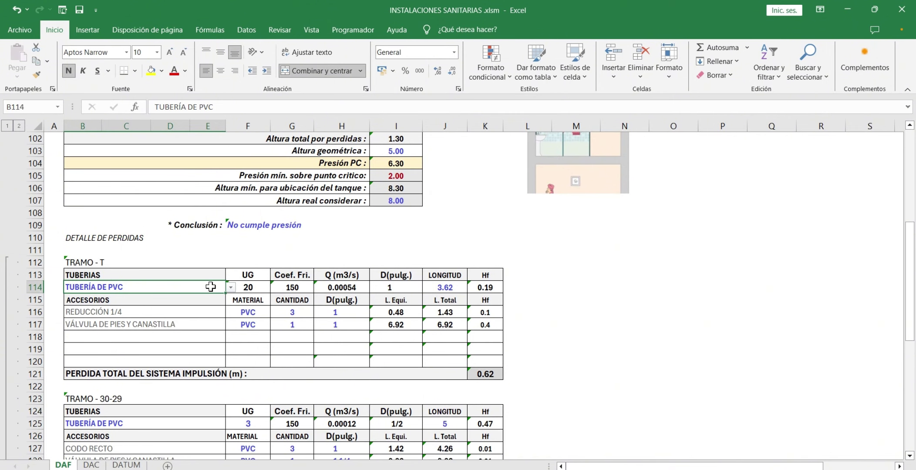
pyautogui.click(236, 289)
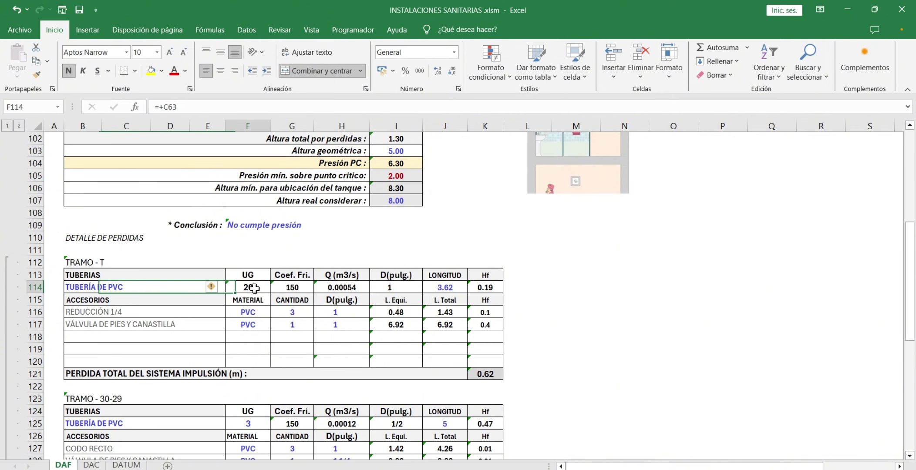
pyautogui.scroll(2, 272, 335)
pyautogui.scroll(2, 277, 338)
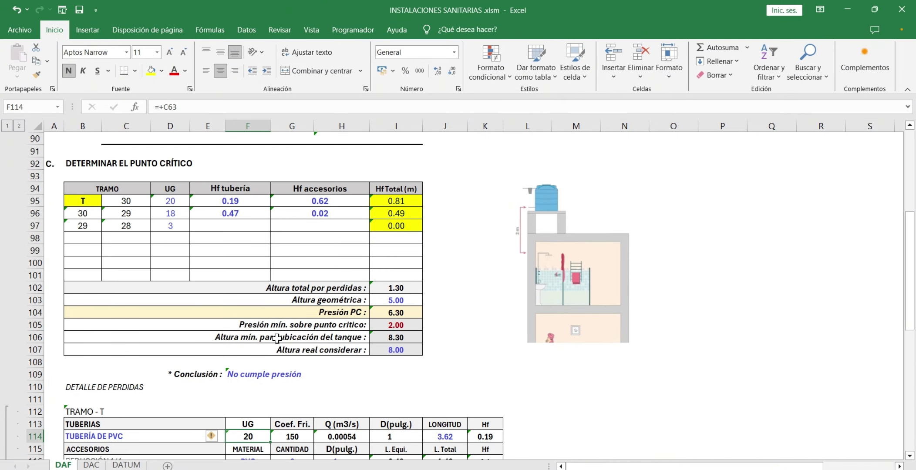
pyautogui.scroll(-1, 237, 431)
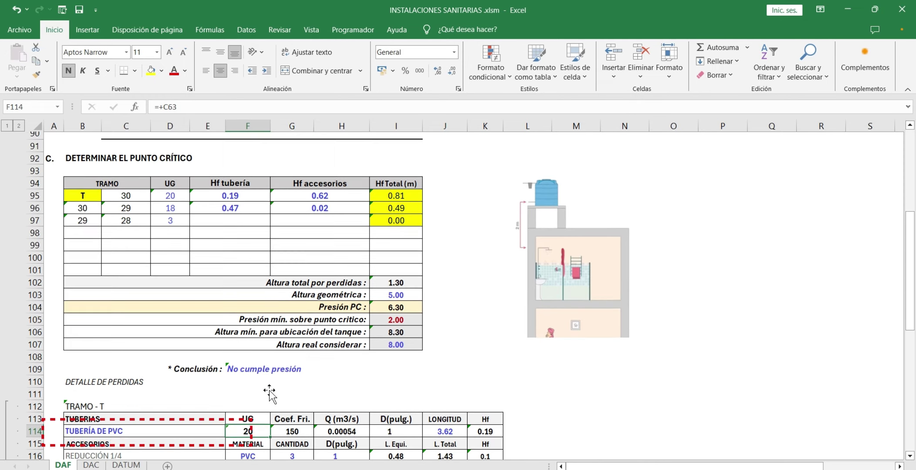
pyautogui.doubleClick(259, 399)
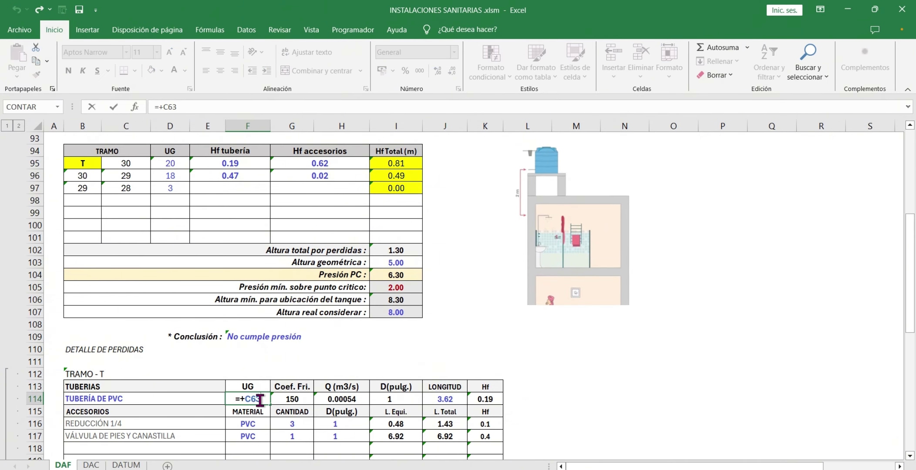
pyautogui.press('Return')
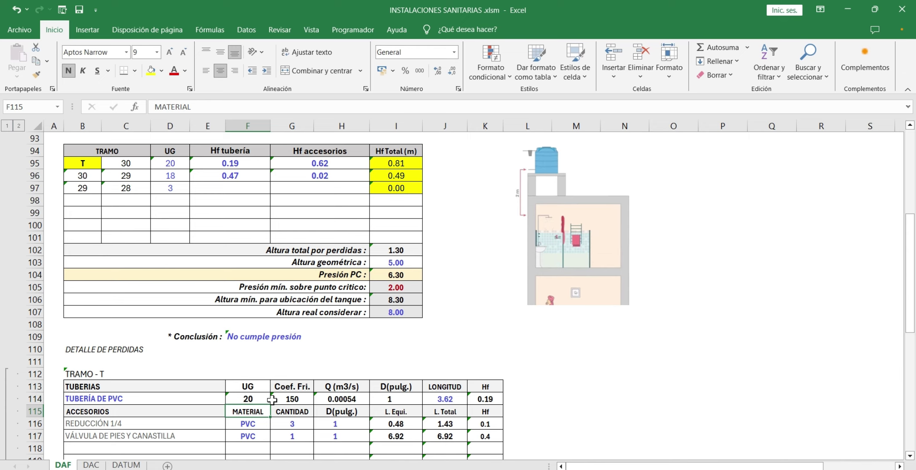
# Check the TRAMO - T friction coefficient lookup and trace its flow value back to the pipe diameters table.
pyautogui.click(299, 399)
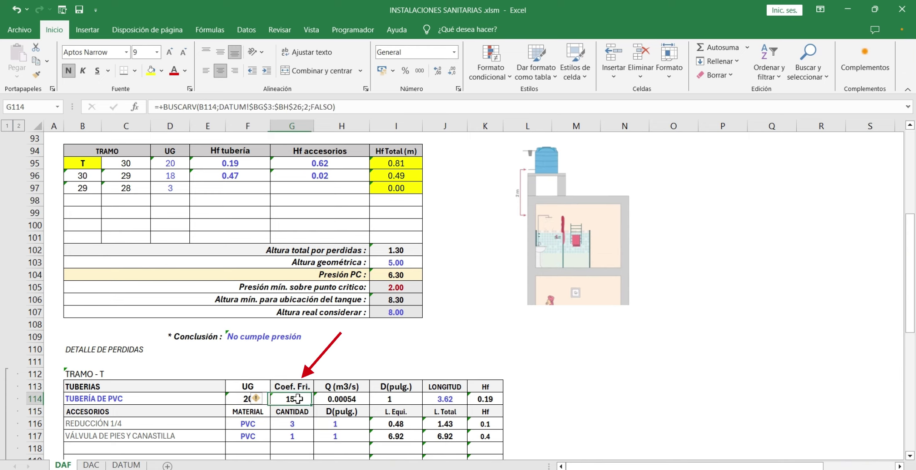
pyautogui.click(346, 399)
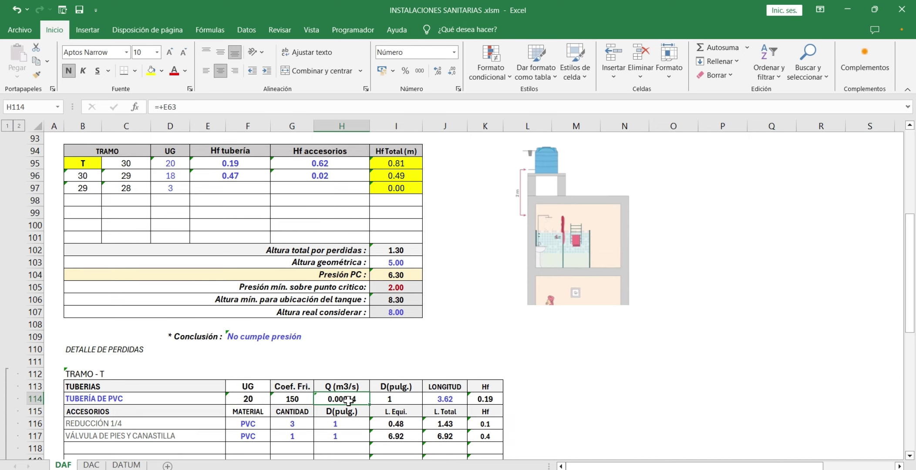
pyautogui.scroll(4, 348, 399)
pyautogui.scroll(1, 217, 187)
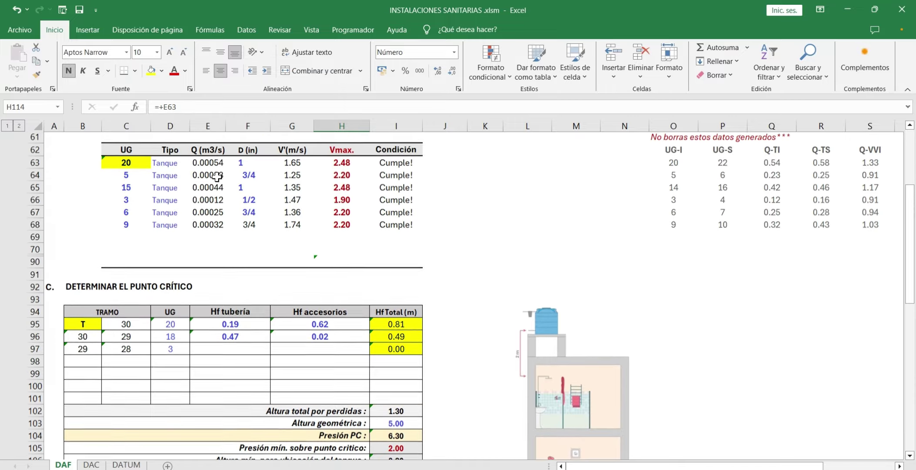
pyautogui.scroll(-8, 258, 247)
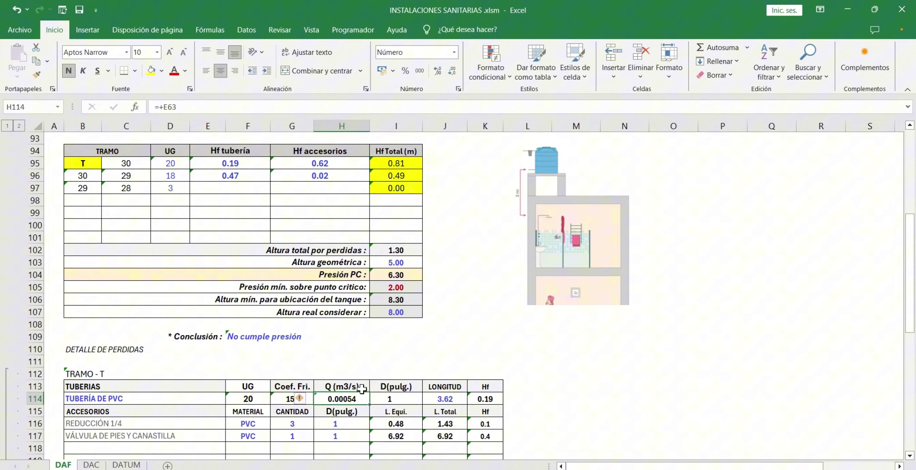
# Set the PVC pipe length in the TRAMO - T detail to 3.5.
pyautogui.click(396, 399)
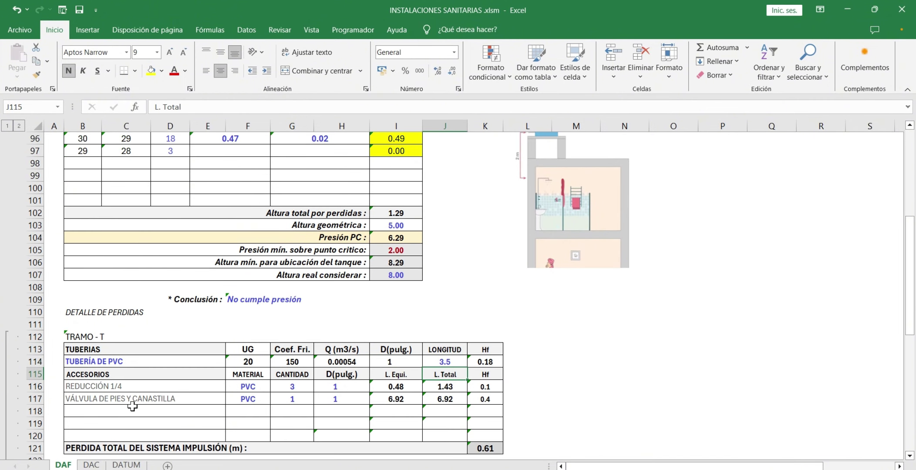
pyautogui.scroll(-2, 131, 405)
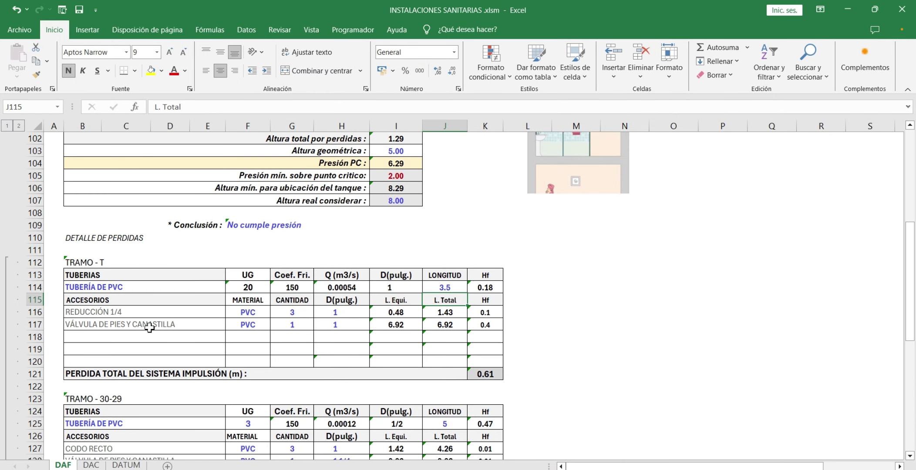
pyautogui.scroll(1, 185, 341)
pyautogui.scroll(1, 200, 360)
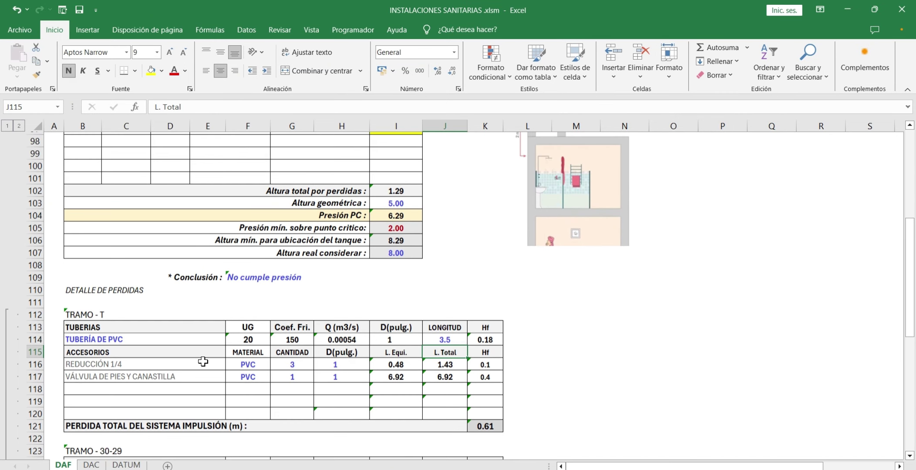
pyautogui.click(212, 386)
pyautogui.click(212, 398)
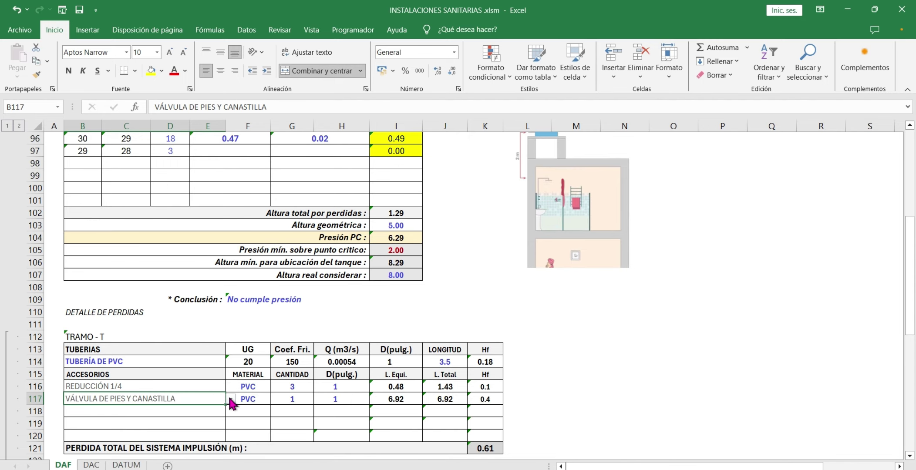
pyautogui.click(209, 386)
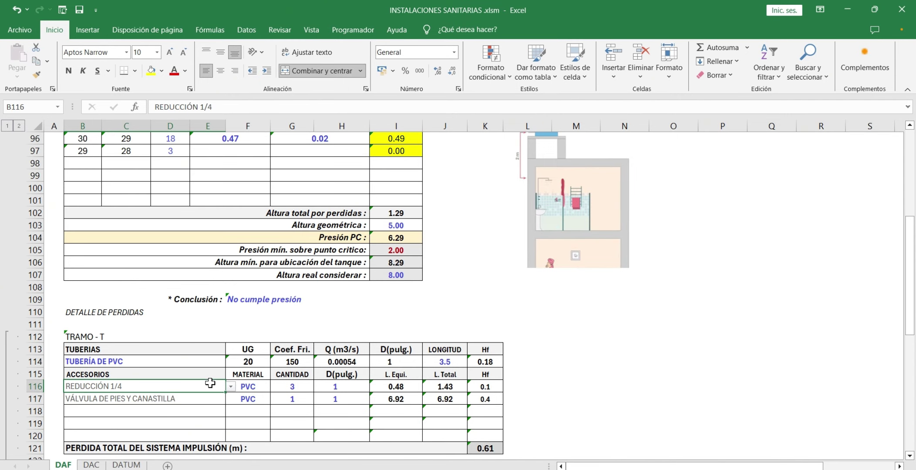
pyautogui.moveTo(225, 392); pyautogui.dragTo(224, 402)
# Choose CODO RECTO as the second accessory of TRAMO - T in row 117.
pyautogui.click(222, 397)
pyautogui.click(231, 399)
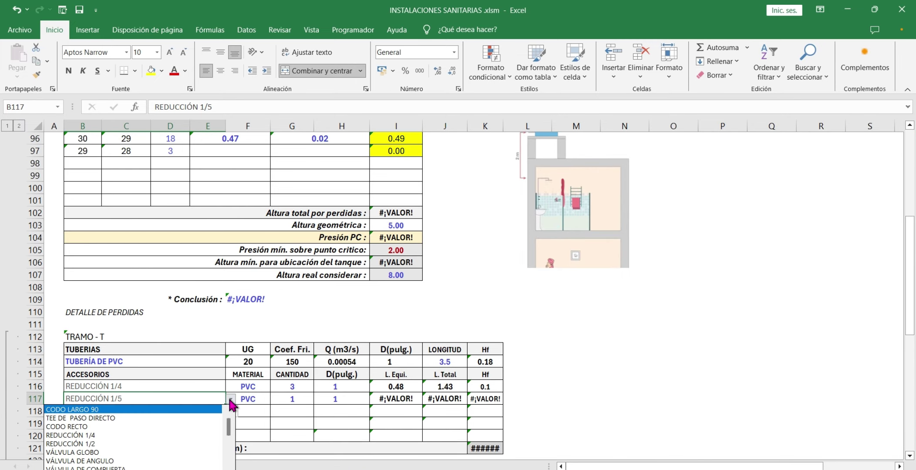
pyautogui.click(168, 408)
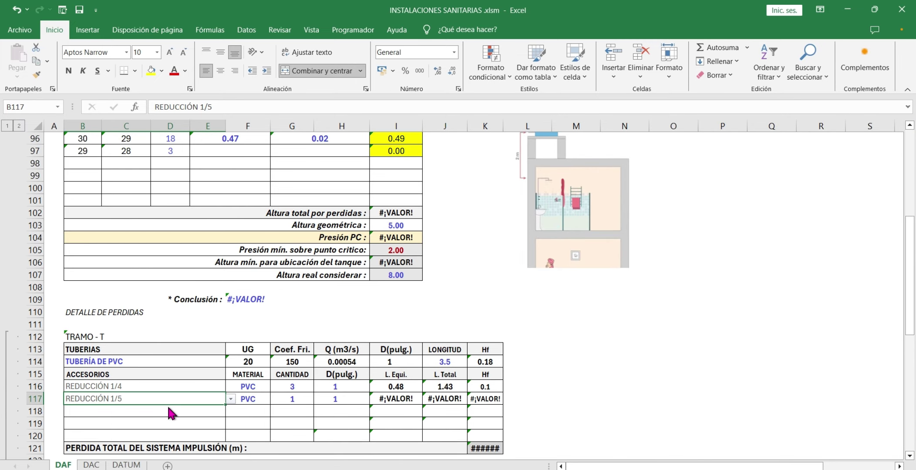
pyautogui.click(230, 399)
pyautogui.click(153, 424)
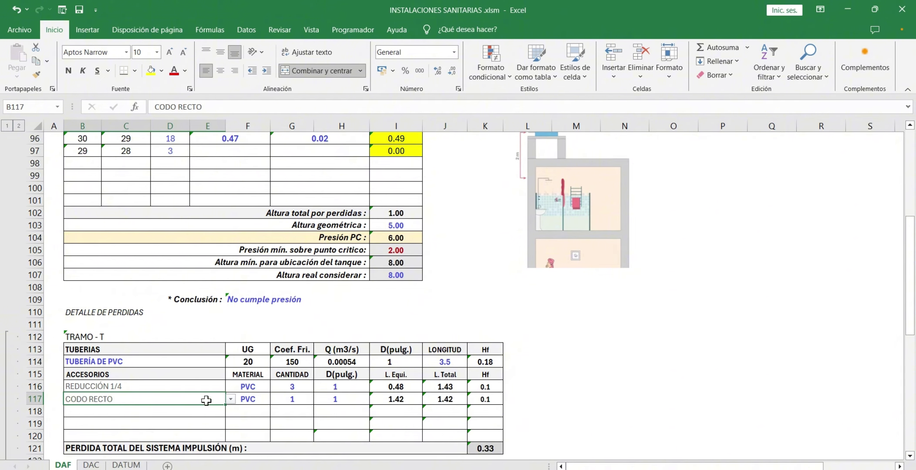
# Set the TRAMO - T accessory quantities to 1 for REDUCCIÓN 1/4 and 2 for CODO RECTO.
pyautogui.click(292, 397)
pyautogui.click(292, 387)
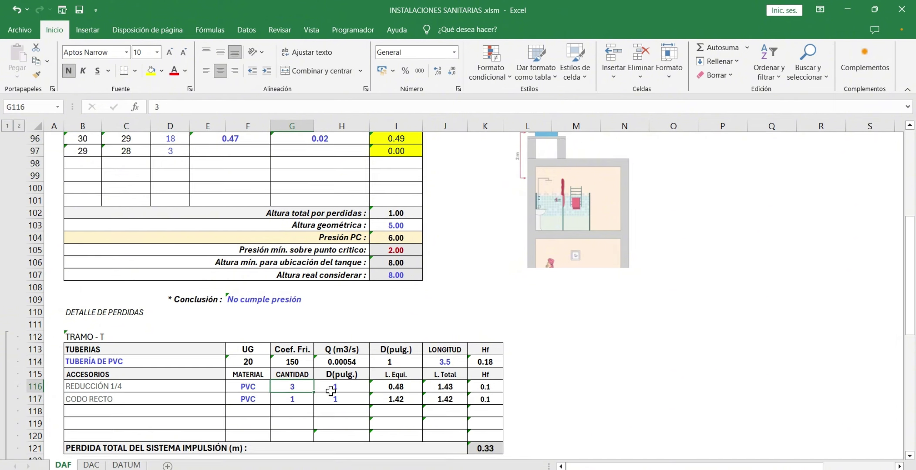
pyautogui.write('1')
pyautogui.click(294, 399)
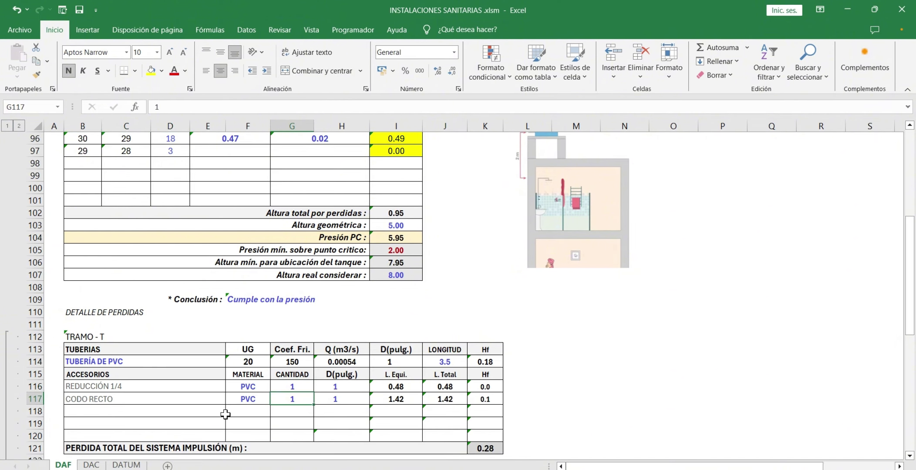
pyautogui.write('2')
pyautogui.press('Return')
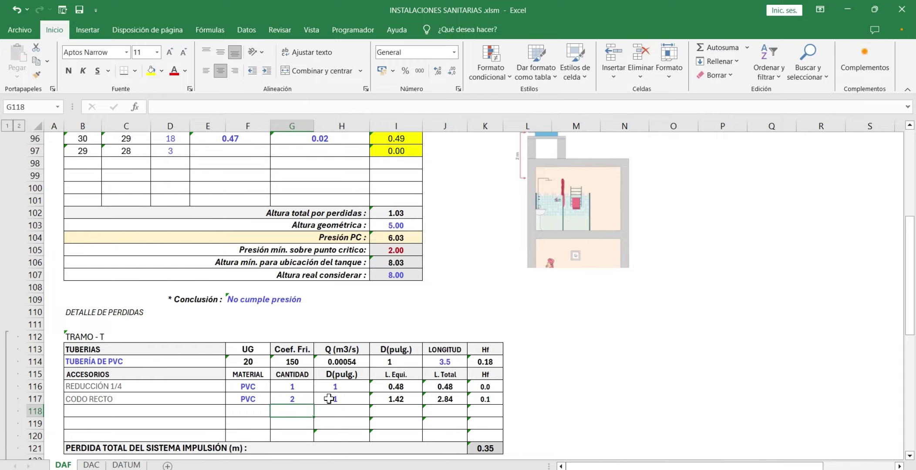
# Check the TRAMO - T total loss formula and its link to the Hf accesorios cell of the first section.
pyautogui.scroll(-1, 330, 397)
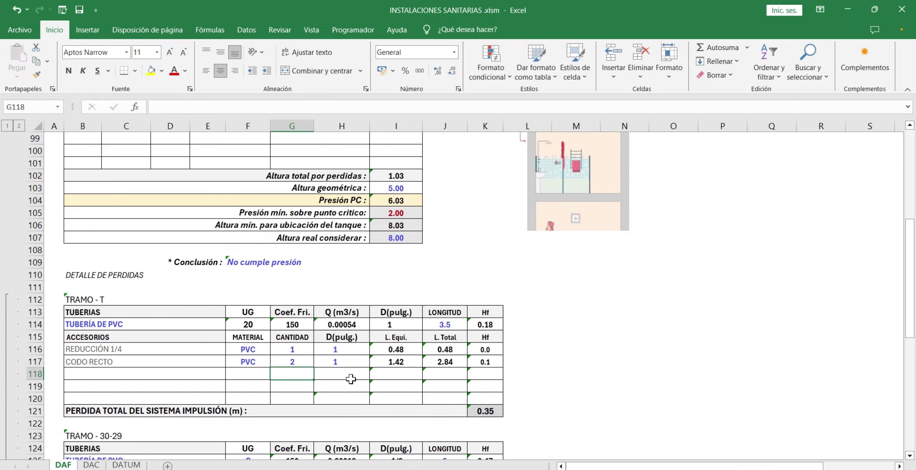
pyautogui.click(490, 412)
pyautogui.scroll(2, 491, 413)
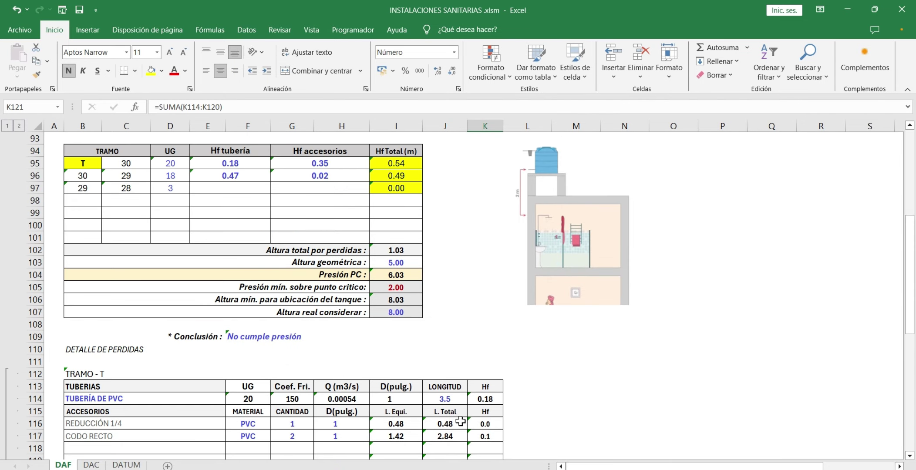
pyautogui.click(304, 162)
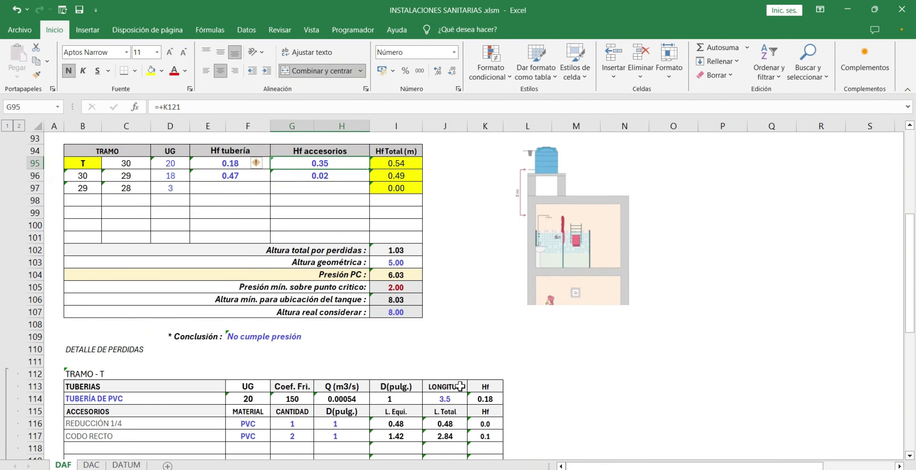
# Check the first section's pipe loss, its link to the Hf tubería cell and the Hf Total sum formula.
pyautogui.click(488, 400)
pyautogui.click(230, 164)
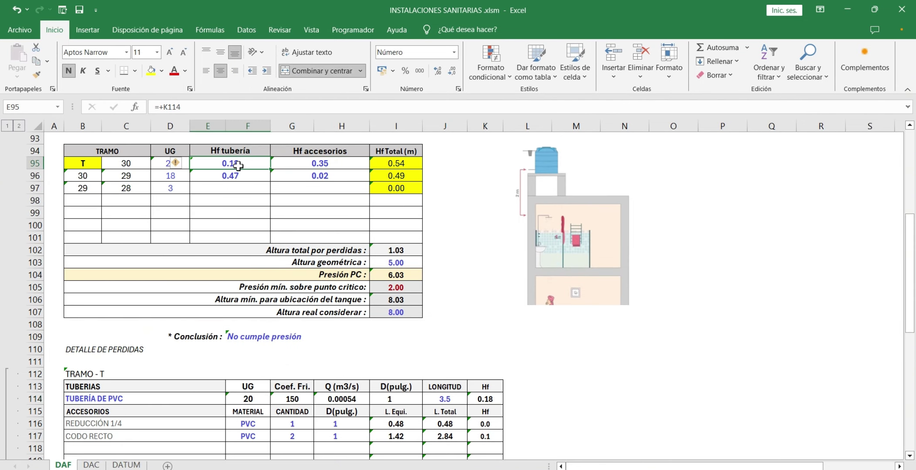
pyautogui.click(410, 162)
pyautogui.doubleClick(408, 163)
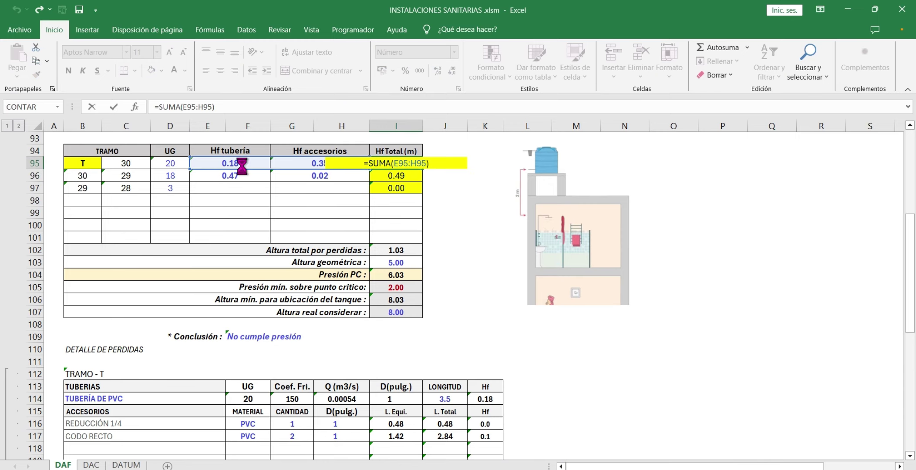
pyautogui.press('Return')
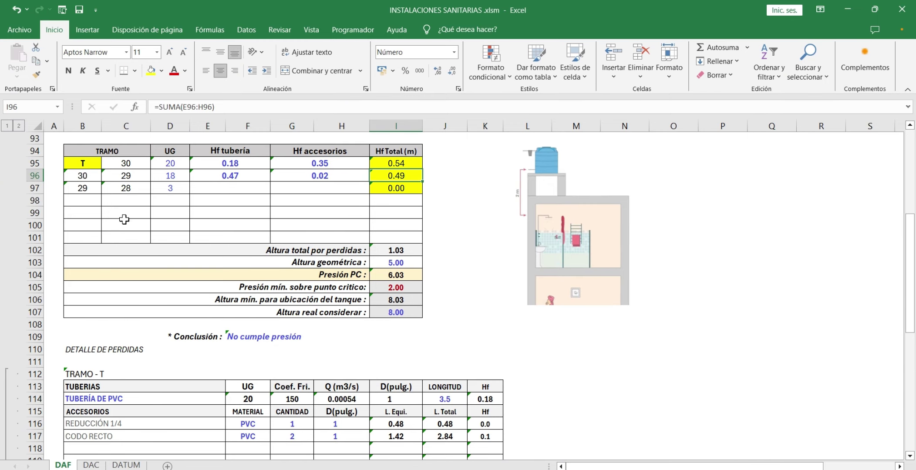
# Review the TRAMO - 30-29 loss detail and its title formula, comparing them with the critical point table.
pyautogui.scroll(-1, 238, 220)
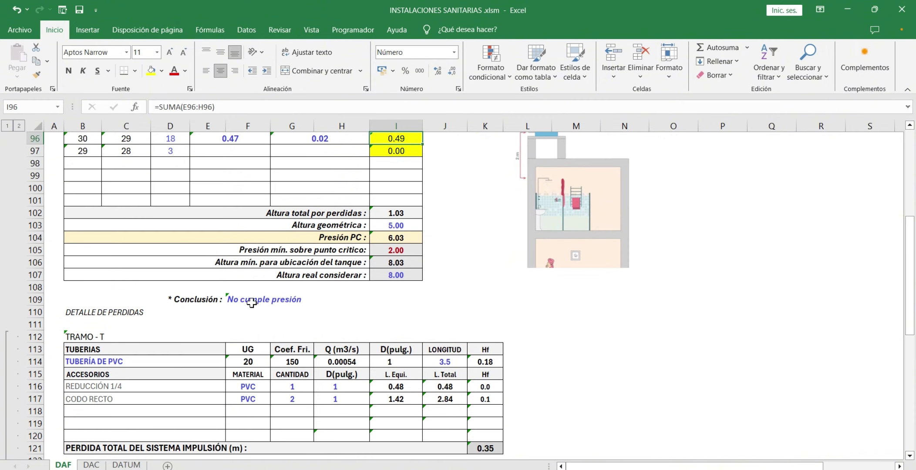
pyautogui.scroll(-1, 137, 338)
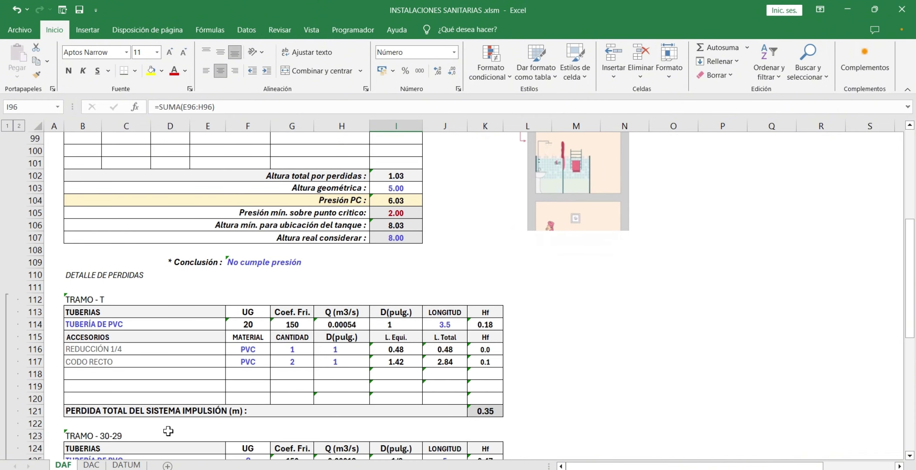
pyautogui.scroll(-5, 381, 385)
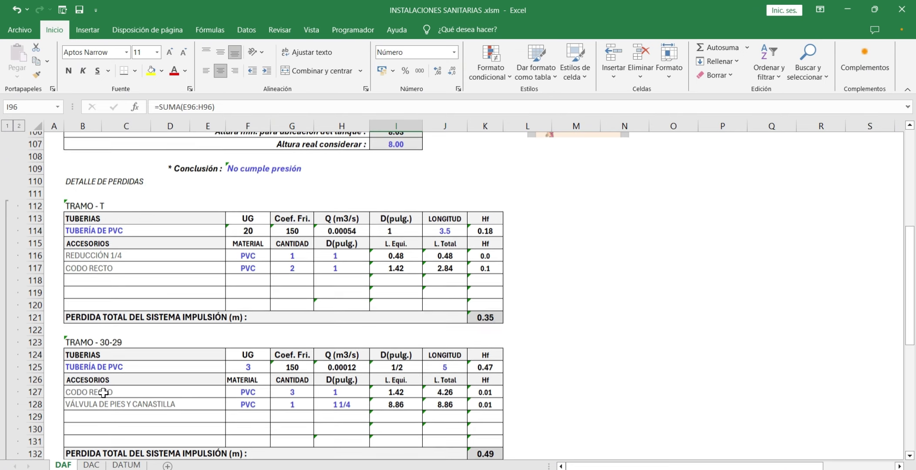
pyautogui.click(33, 386)
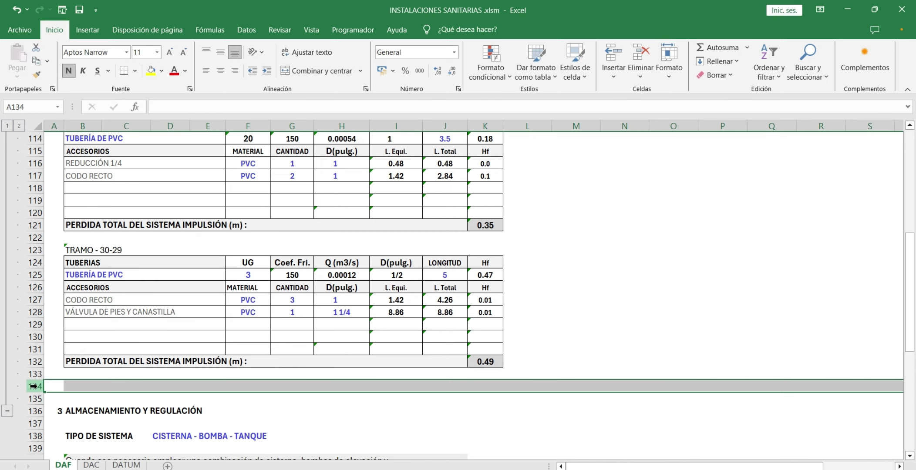
pyautogui.click(196, 249)
pyautogui.scroll(5, 195, 258)
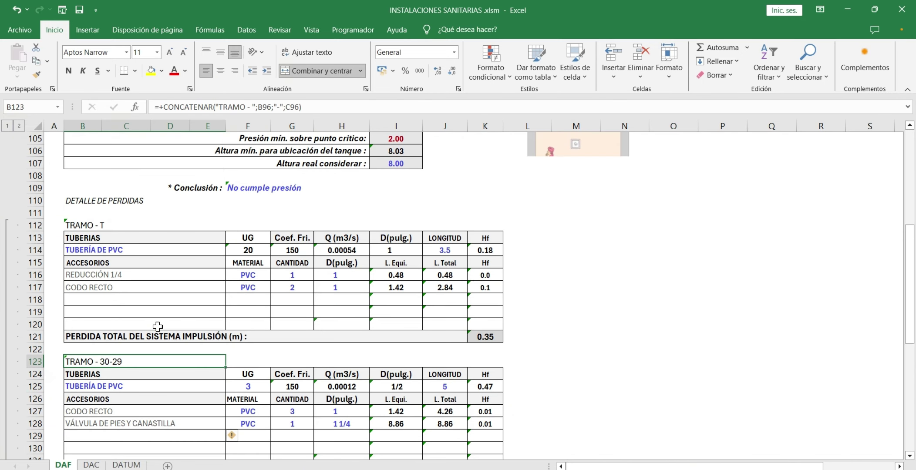
pyautogui.scroll(2, 196, 258)
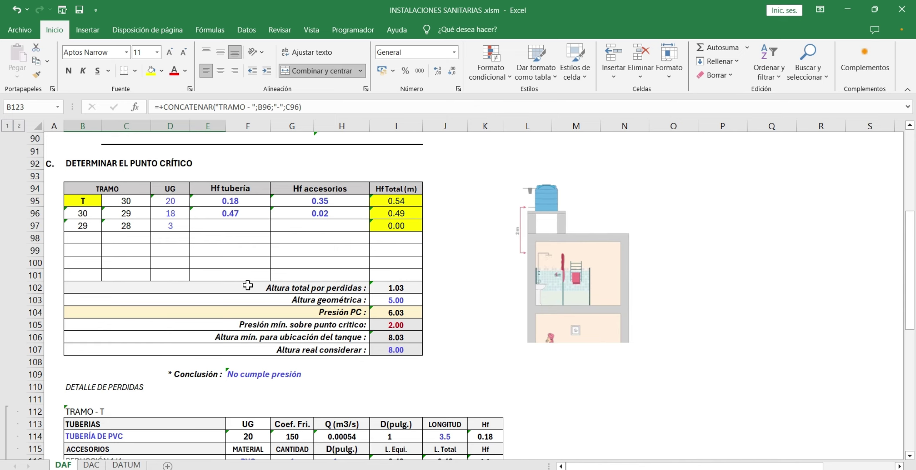
# Check the CAPACIDAD DE CISTERNA formula in the ALMACENAMIENTO Y REGULACIÓN section.
pyautogui.scroll(-3, 248, 286)
pyautogui.scroll(-3, 263, 340)
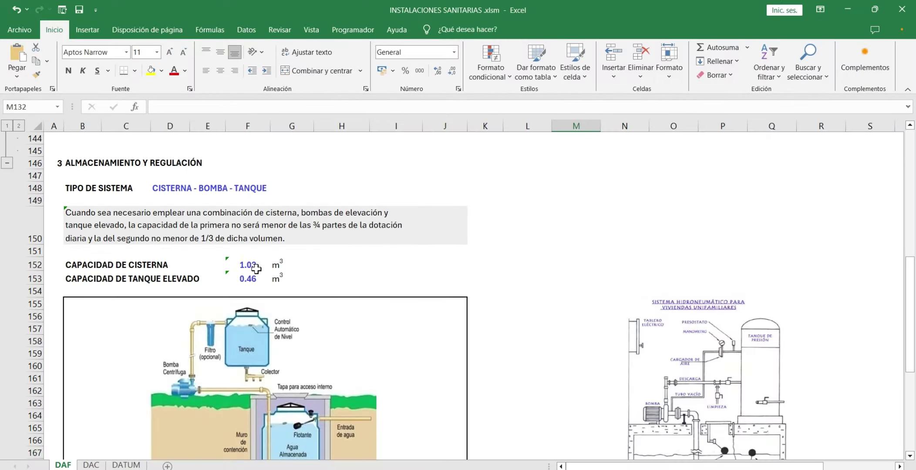
pyautogui.click(254, 263)
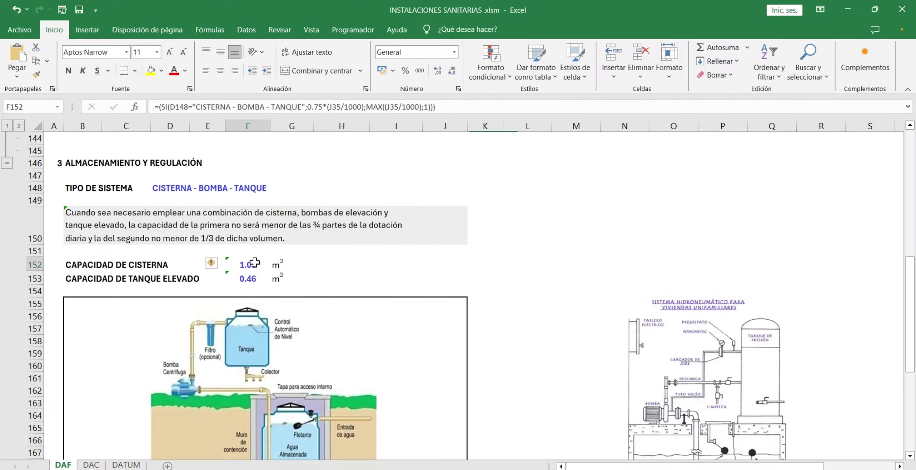
pyautogui.click(373, 274)
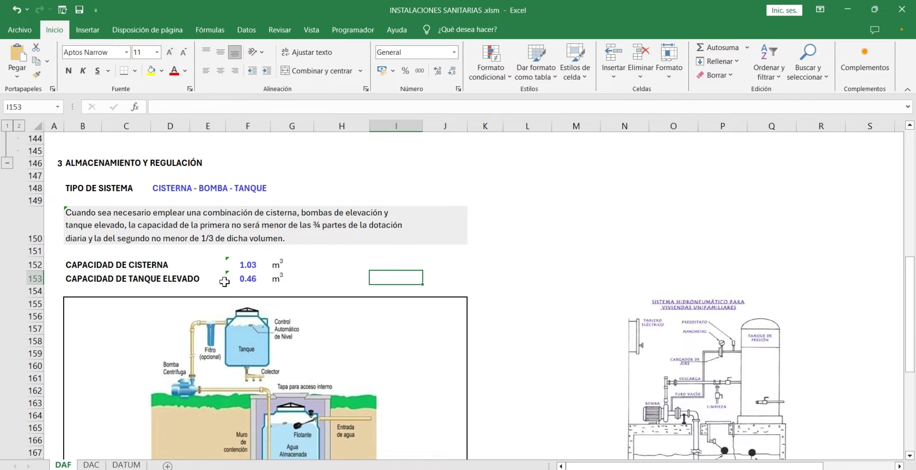
# Enter a Tanque PEAD volume of 1.1 m3 for the cistern in the storage design section.
pyautogui.scroll(-3, 248, 288)
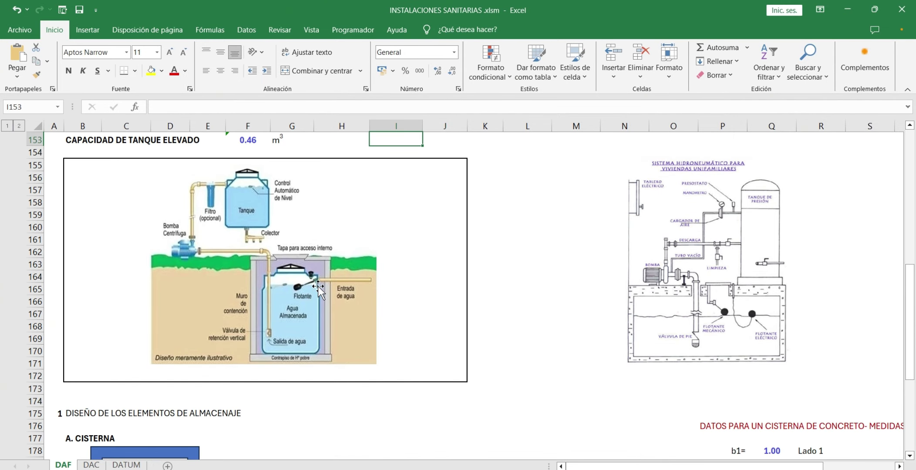
pyautogui.scroll(-3, 324, 257)
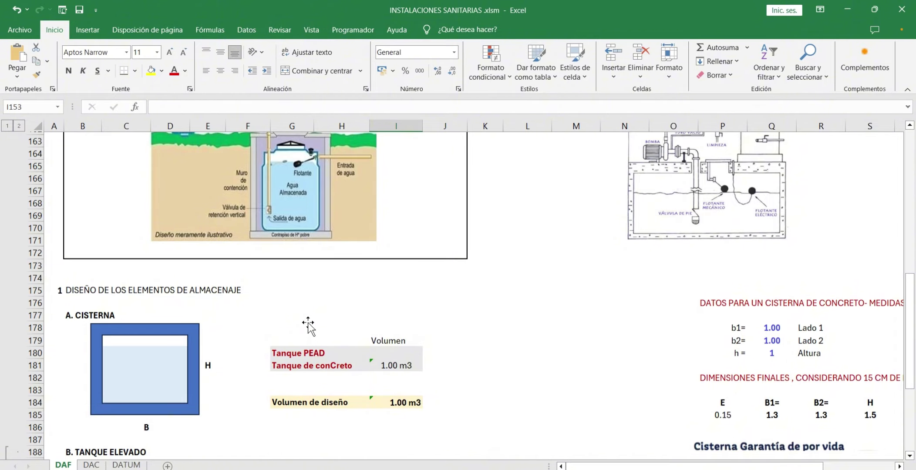
pyautogui.scroll(-2, 308, 324)
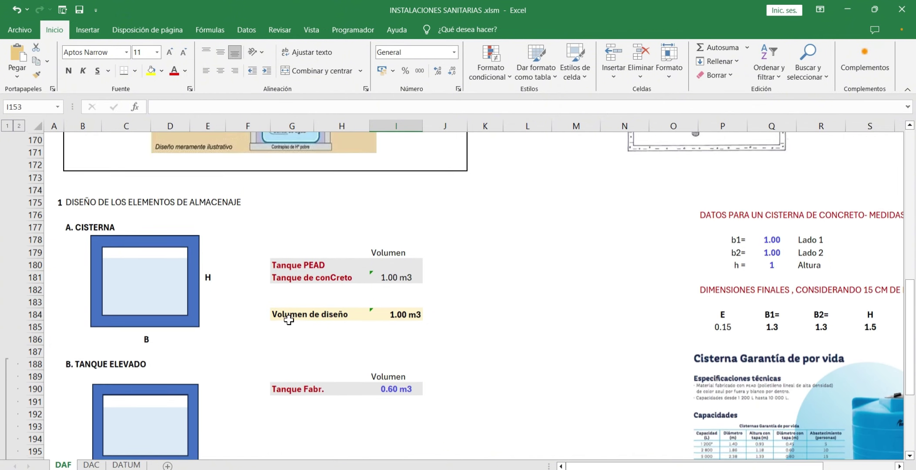
pyautogui.click(521, 264)
pyautogui.click(403, 251)
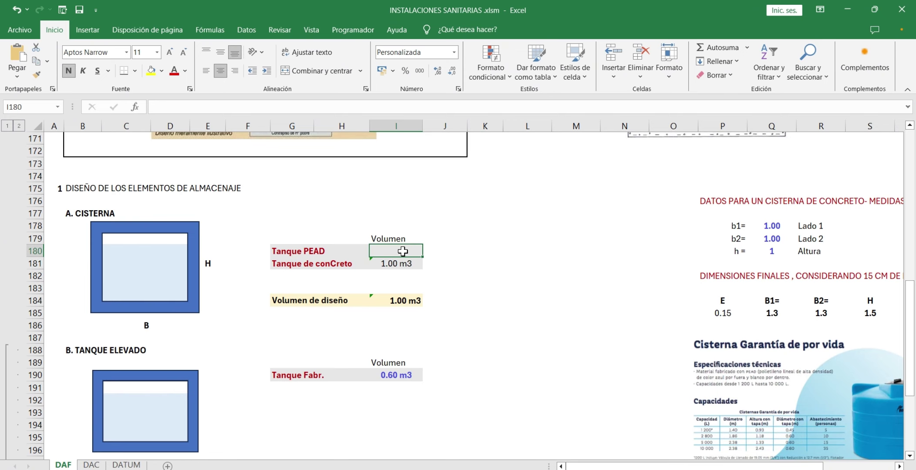
pyautogui.write('1.1')
pyautogui.press('Return')
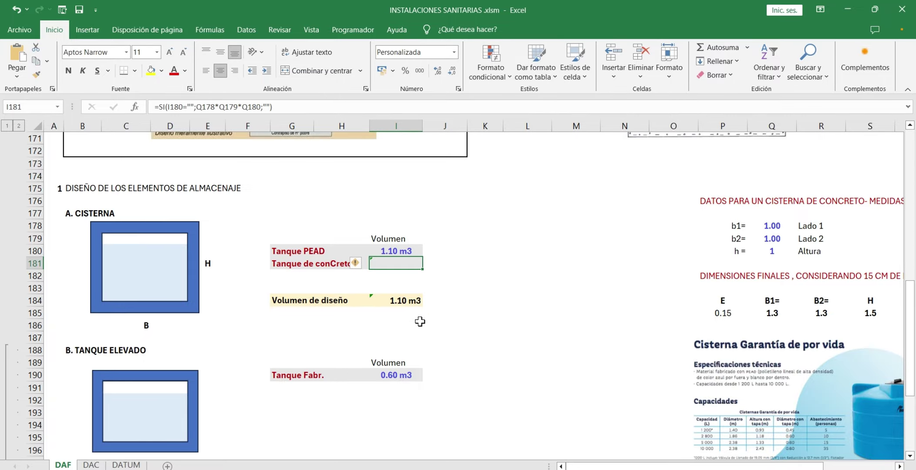
pyautogui.click(410, 252)
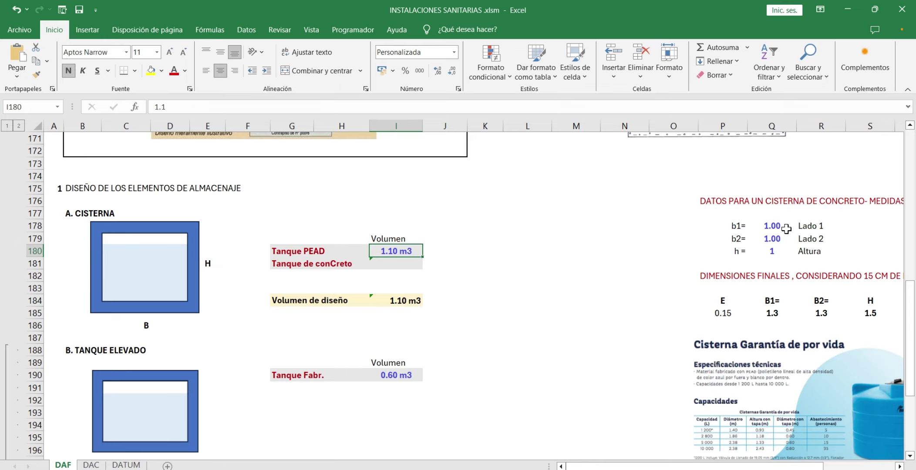
# Set side b1 of the concrete cistern to 1.5 and clear the Tanque PEAD volume.
pyautogui.click(778, 226)
pyautogui.write('1.5')
pyautogui.press('Return')
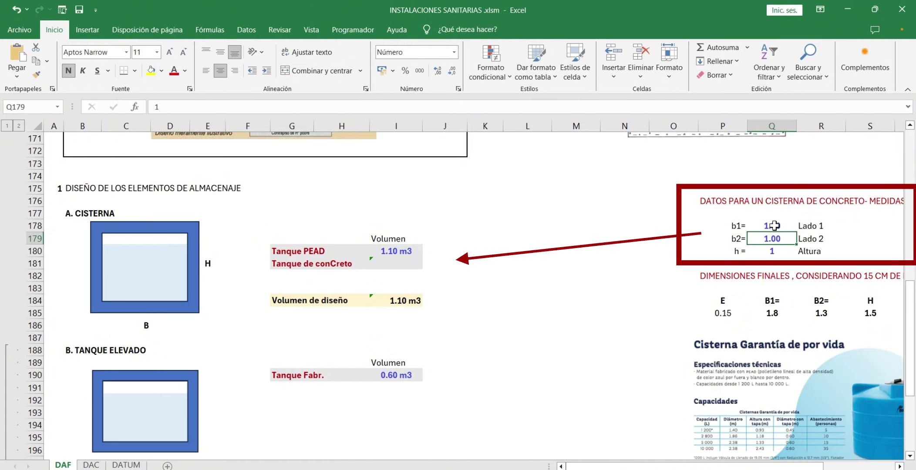
pyautogui.click(400, 237)
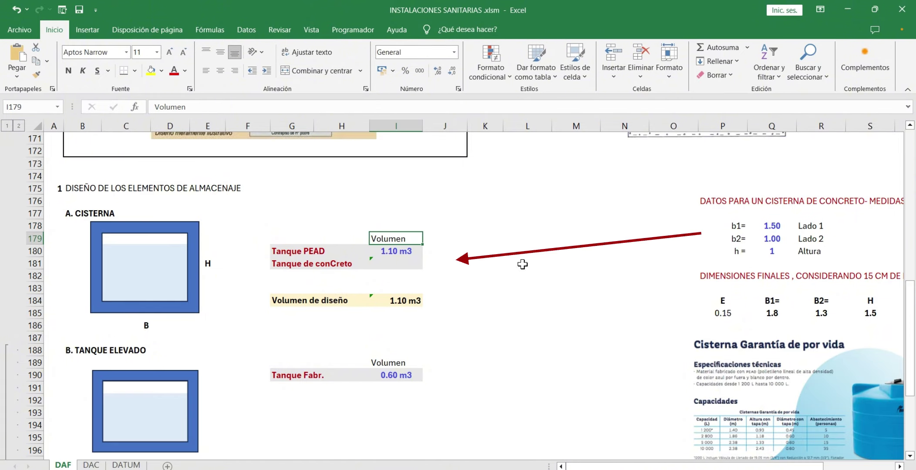
pyautogui.click(393, 251)
pyautogui.press('Delete')
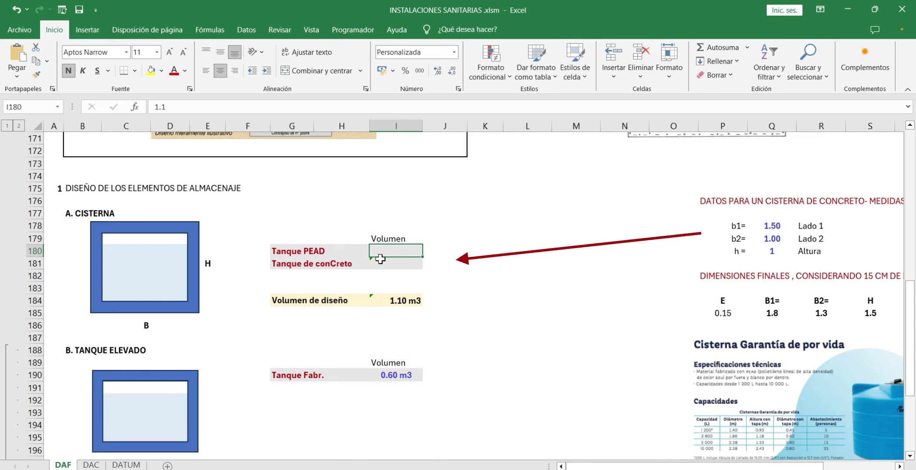
pyautogui.click(412, 348)
# Set the Tiempo in the CAUDAL DE LLENADO table to 7200 and check the QLL formula.
pyautogui.scroll(-4, 413, 344)
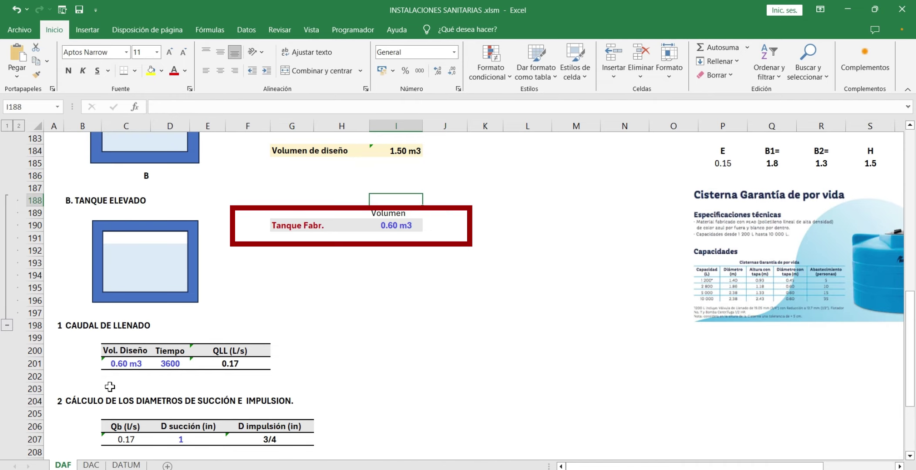
pyautogui.scroll(1, 190, 398)
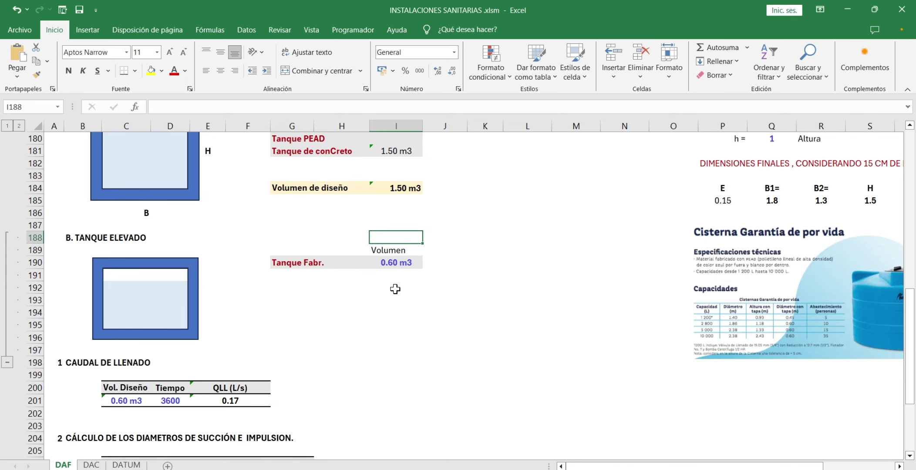
pyautogui.scroll(-1, 353, 334)
pyautogui.scroll(-1, 353, 334)
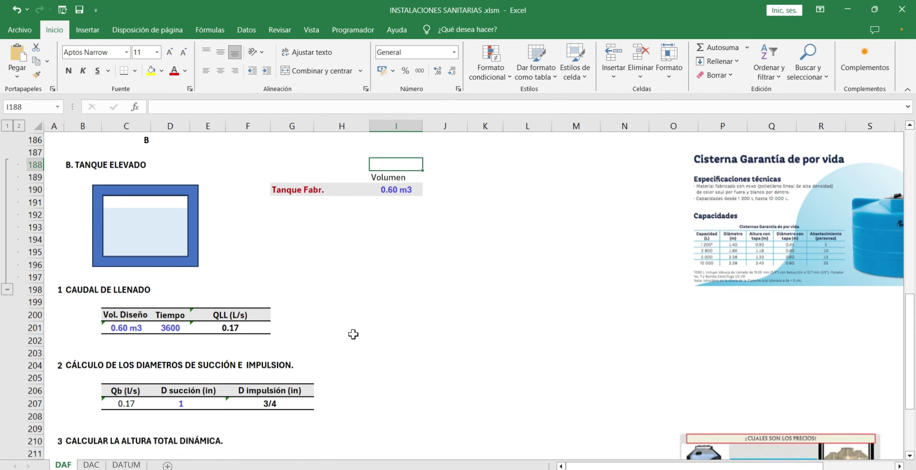
pyautogui.click(173, 322)
pyautogui.write('720')
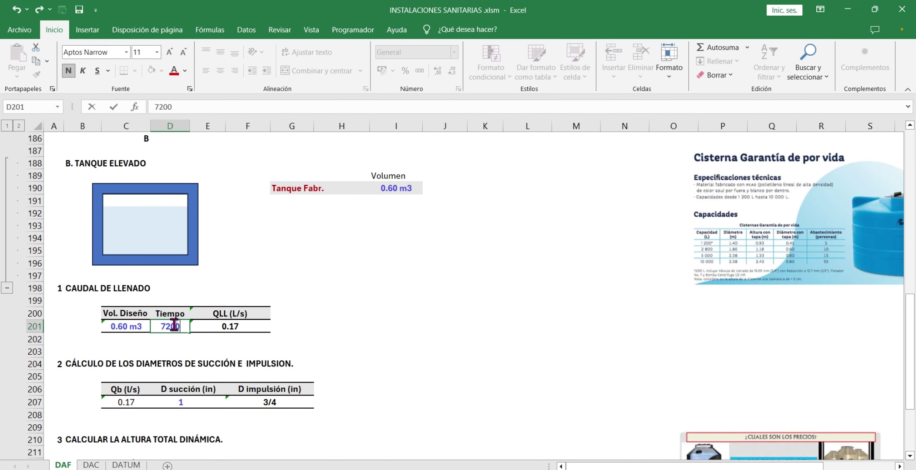
pyautogui.write('0')
pyautogui.press('Return')
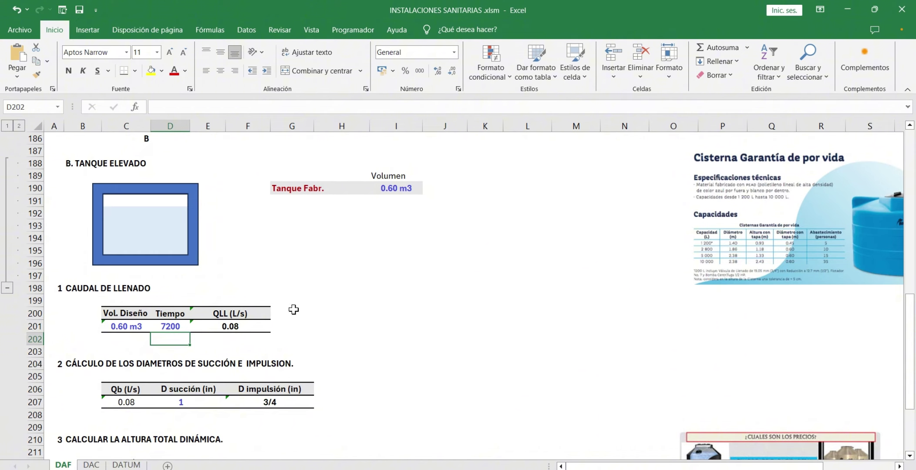
pyautogui.click(253, 326)
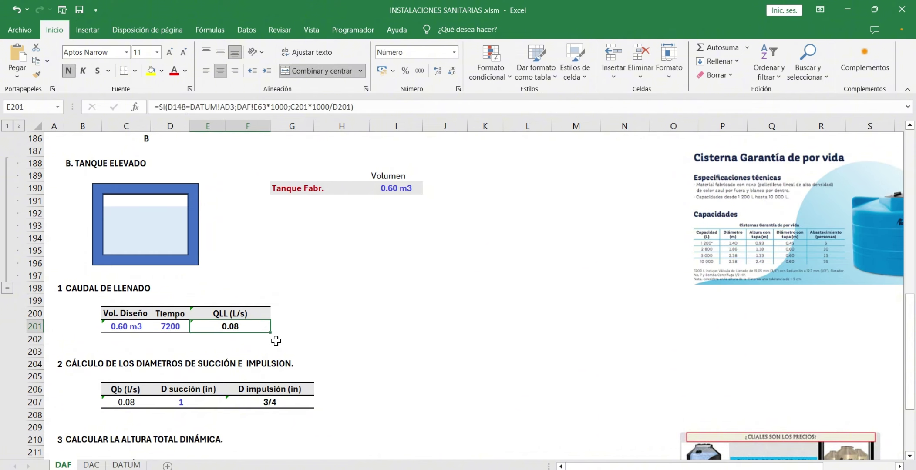
# Choose 1 inch as the suction diameter in the suction and discharge diameter table.
pyautogui.scroll(-1, 276, 340)
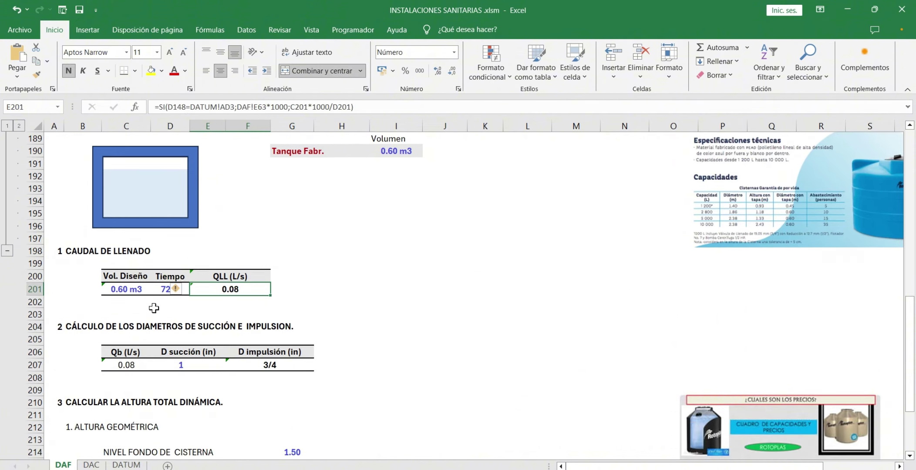
pyautogui.click(278, 366)
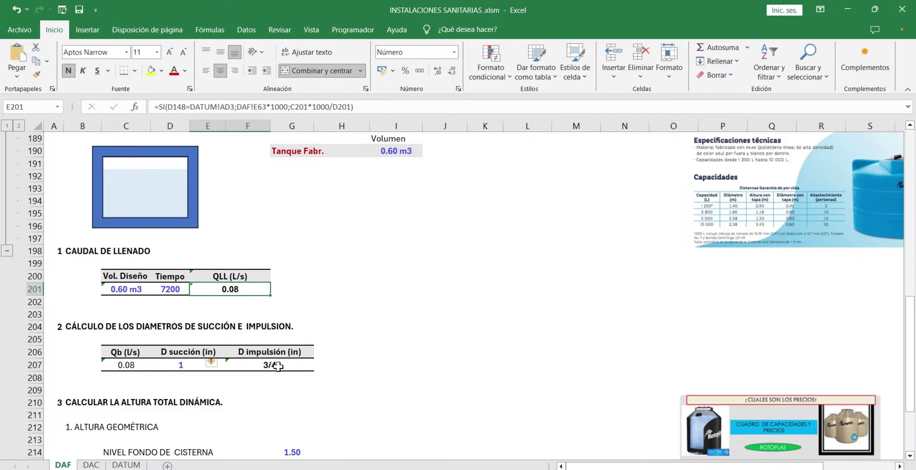
pyautogui.click(176, 368)
pyautogui.click(231, 366)
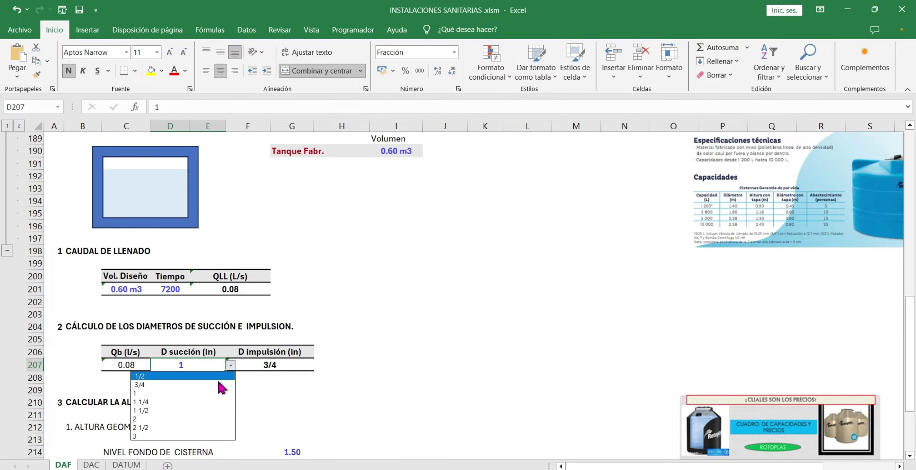
pyautogui.click(194, 393)
pyautogui.click(264, 389)
# Check the cistern bottom level, the pump stop level and the H geométrico sum under ALTURA GEOMÉTRICA.
pyautogui.scroll(-2, 264, 390)
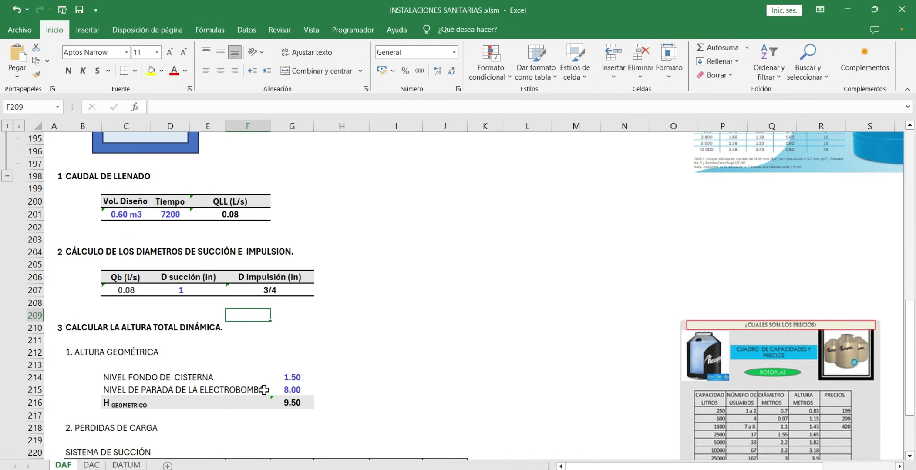
pyautogui.scroll(-1, 262, 385)
pyautogui.scroll(-1, 266, 357)
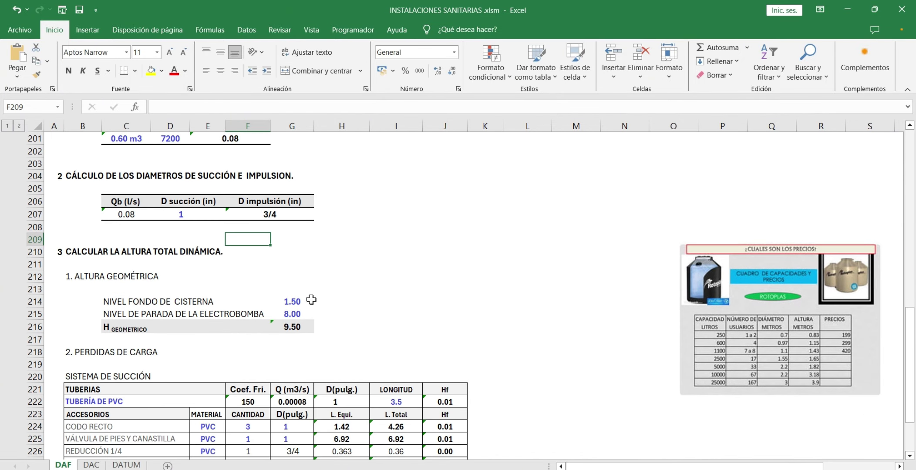
pyautogui.click(305, 300)
pyautogui.click(347, 313)
pyautogui.click(310, 314)
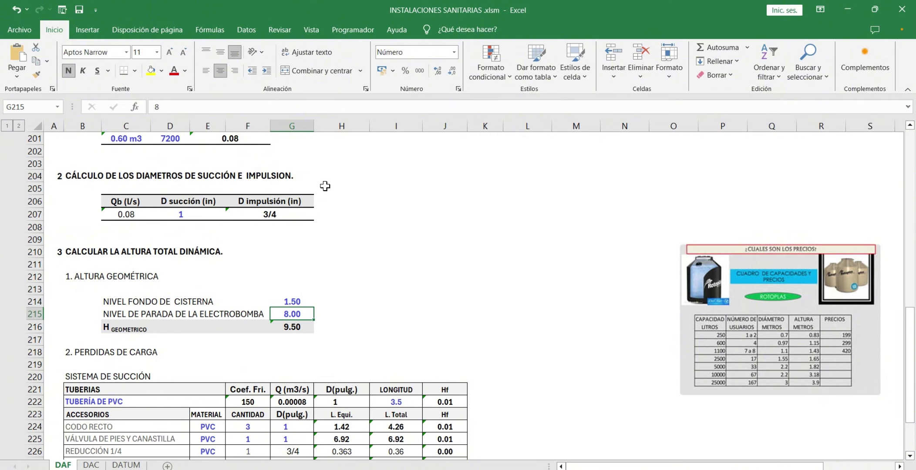
pyautogui.click(359, 288)
pyautogui.scroll(-2, 348, 327)
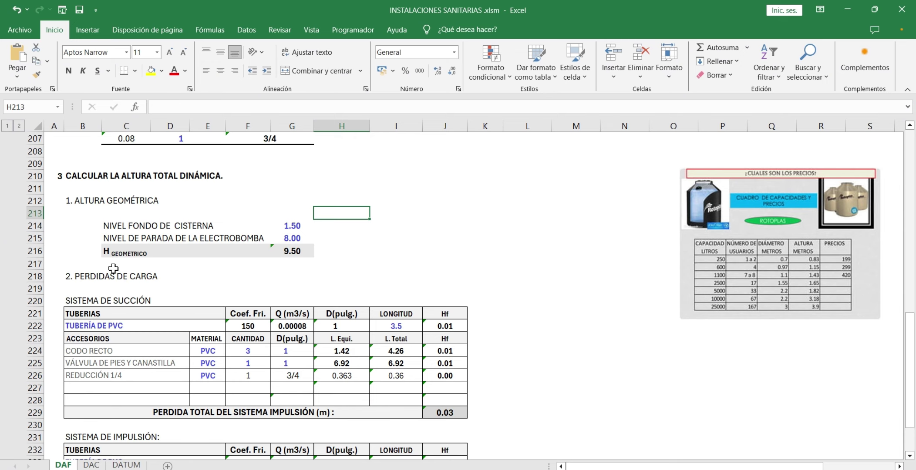
pyautogui.click(305, 254)
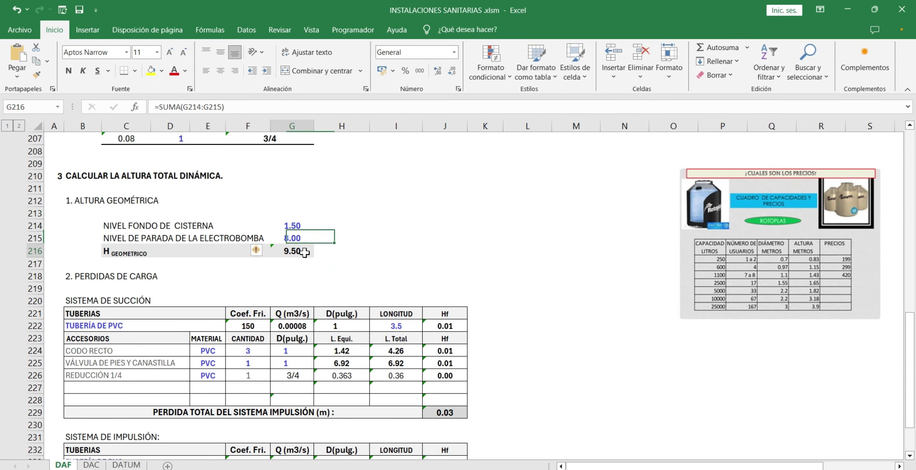
# Check the H geométrico sum and review the suction and discharge tables under PERDIDAS DE CARGA.
pyautogui.doubleClick(305, 255)
pyautogui.click(309, 267)
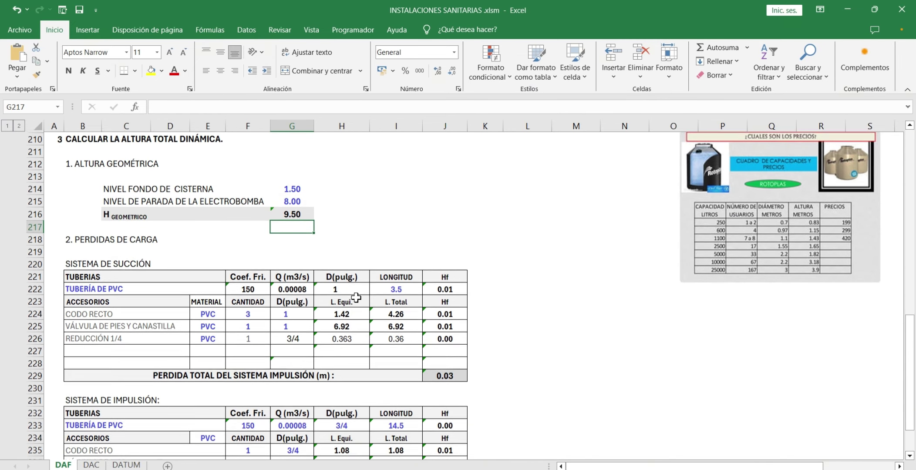
pyautogui.scroll(-2, 362, 282)
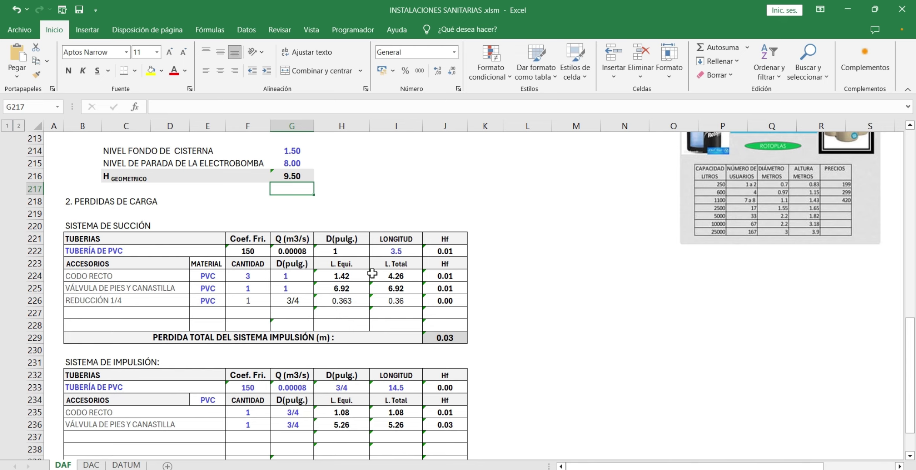
pyautogui.scroll(-7, 174, 216)
# Set the efficiency n% to 70% in the POTENCIA DE BOMBA table.
pyautogui.click(317, 350)
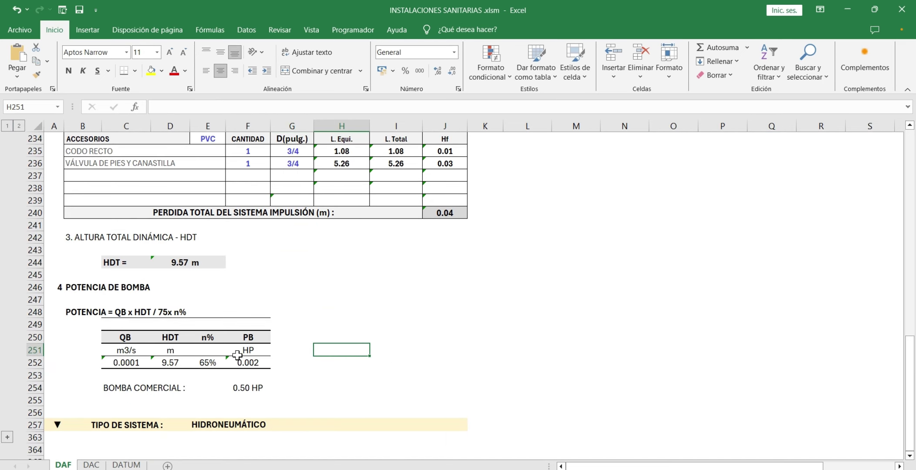
pyautogui.click(205, 363)
pyautogui.write('70')
pyautogui.press('Return')
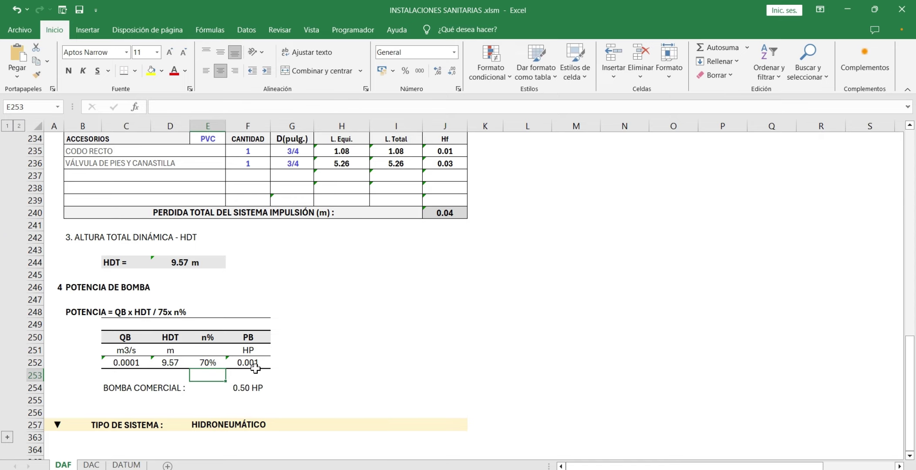
# Check the BOMBA COMERCIAL list options and remove the data validation from that cell.
pyautogui.click(244, 387)
pyautogui.click(275, 388)
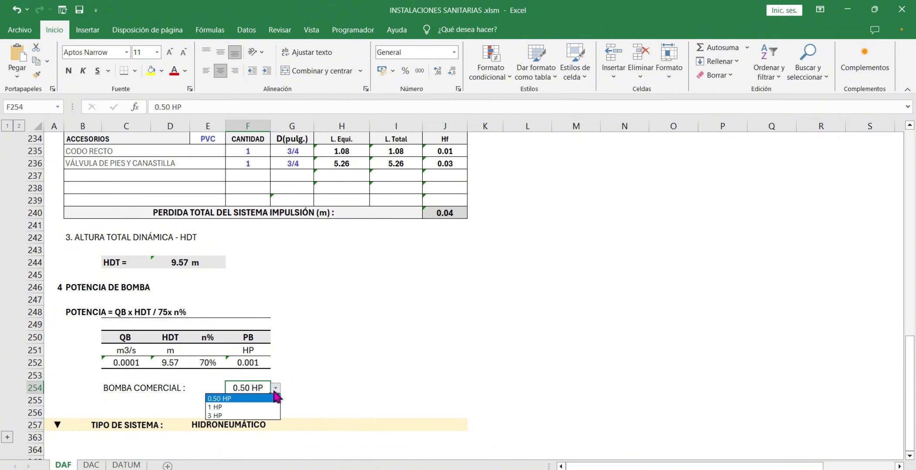
pyautogui.click(298, 386)
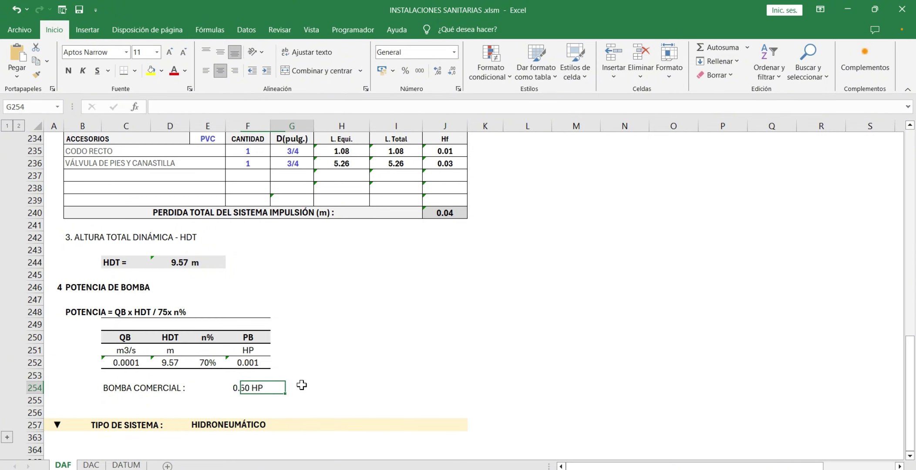
pyautogui.press('Left')
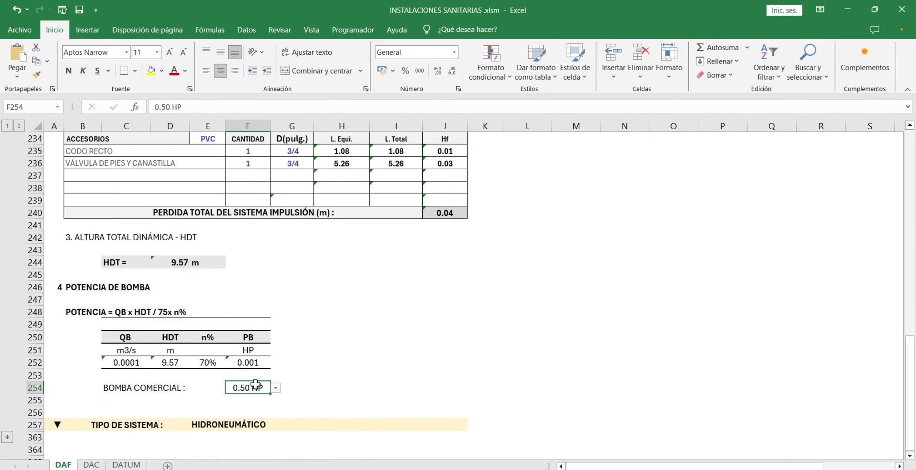
pyautogui.click(248, 30)
pyautogui.click(615, 74)
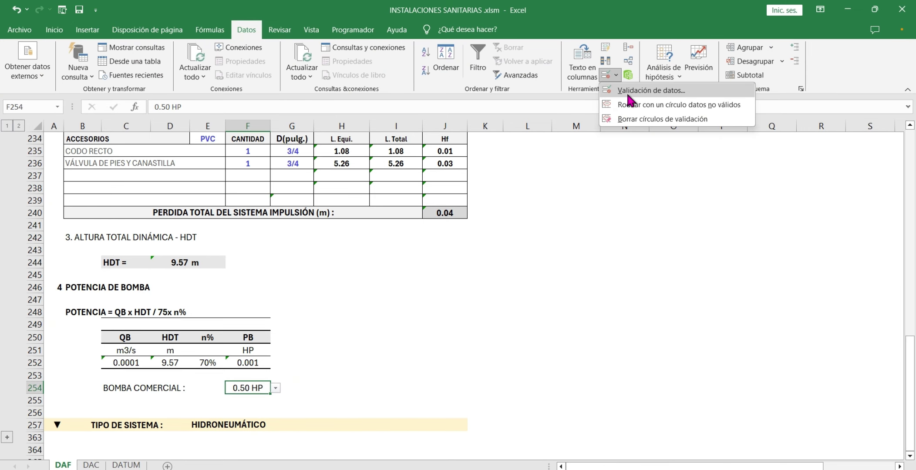
pyautogui.click(644, 91)
pyautogui.click(61, 325)
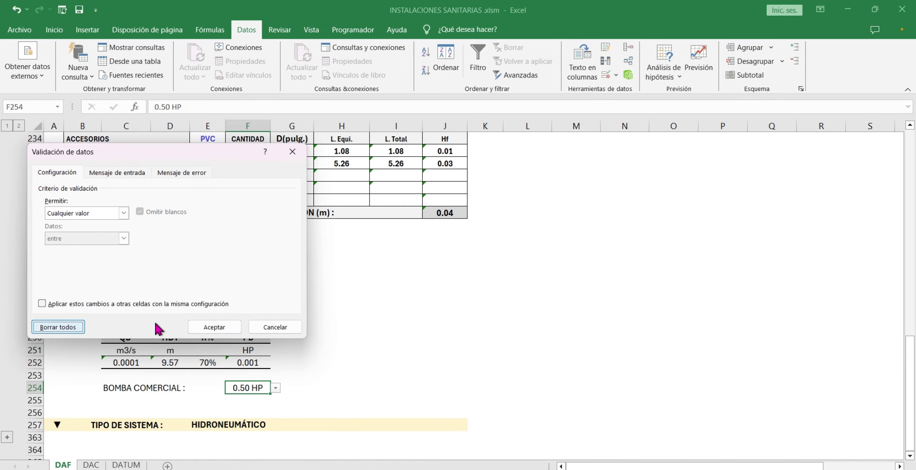
pyautogui.click(226, 329)
pyautogui.click(414, 364)
# Replace the BOMBA COMERCIAL entry with the plain number 2.
pyautogui.doubleClick(248, 389)
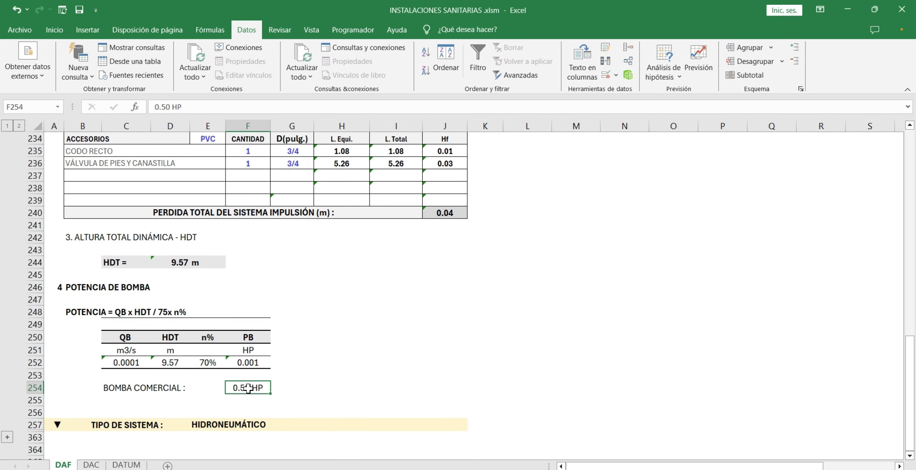
pyautogui.write('2')
pyautogui.press('Return')
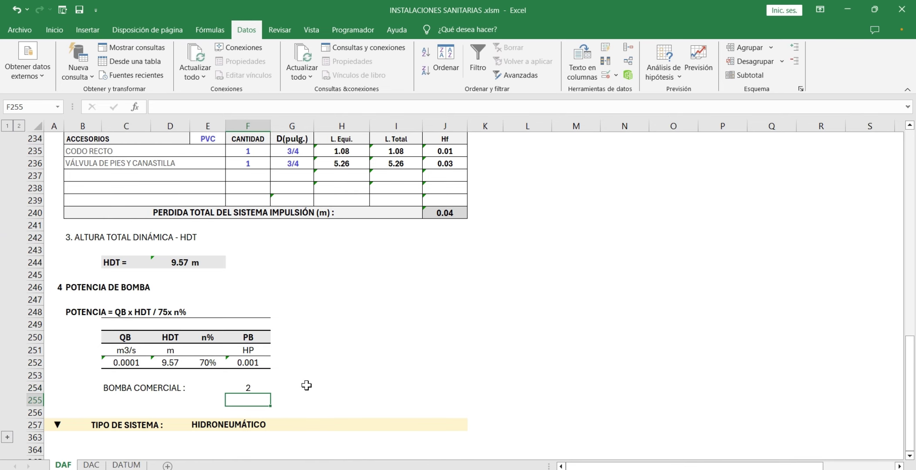
# Apply the custom number format 0 "HP" to the BOMBA COMERCIAL value.
pyautogui.click(259, 386)
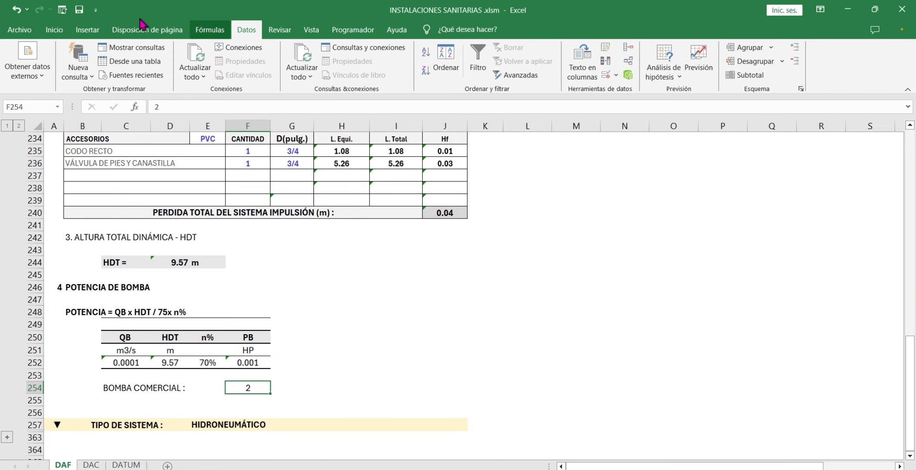
pyautogui.click(55, 37)
pyautogui.click(454, 51)
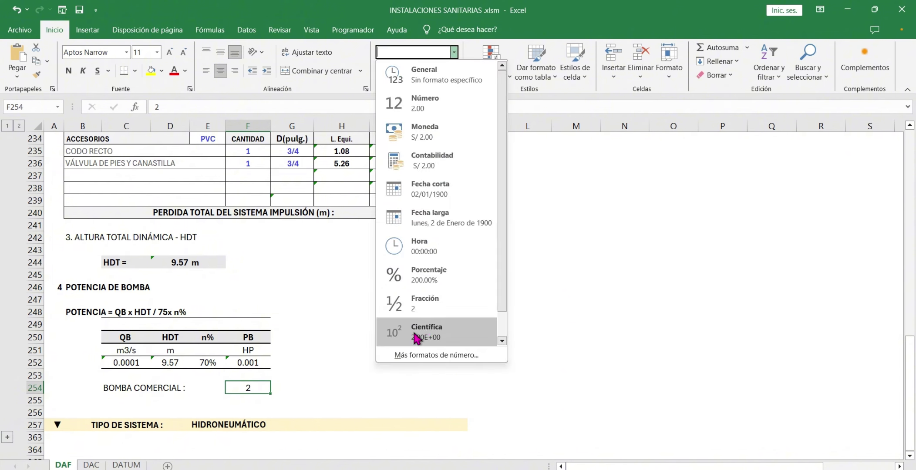
pyautogui.scroll(-1, 434, 329)
pyautogui.click(440, 355)
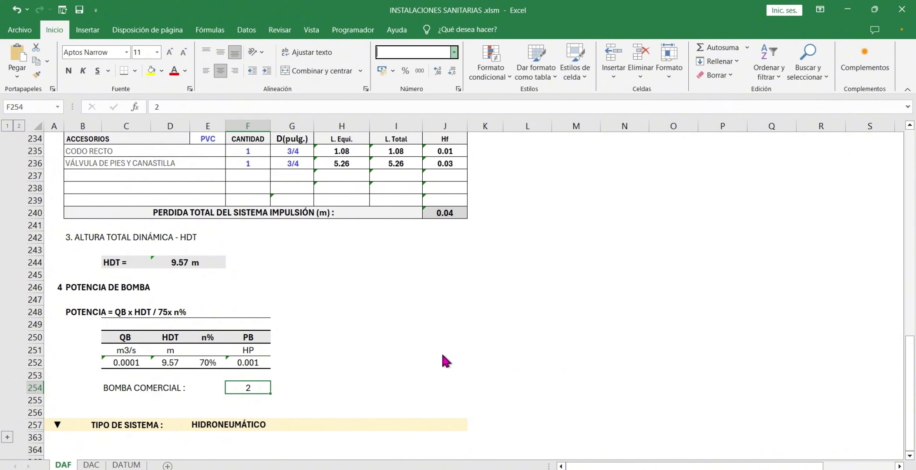
pyautogui.click(39, 237)
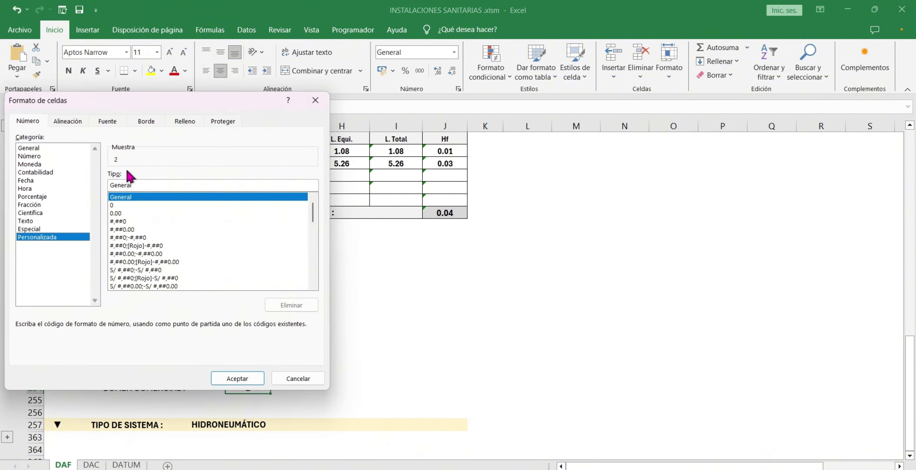
pyautogui.click(135, 204)
pyautogui.click(145, 184)
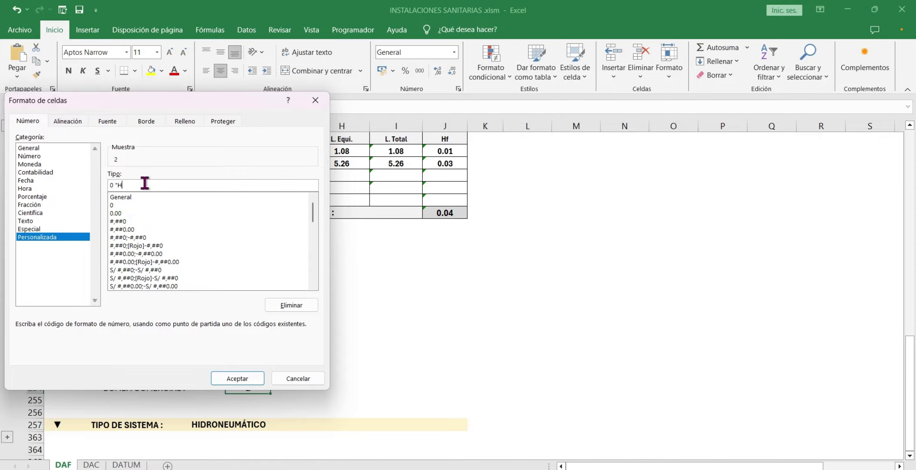
pyautogui.write('"HP"')
pyautogui.press('Return')
pyautogui.click(444, 299)
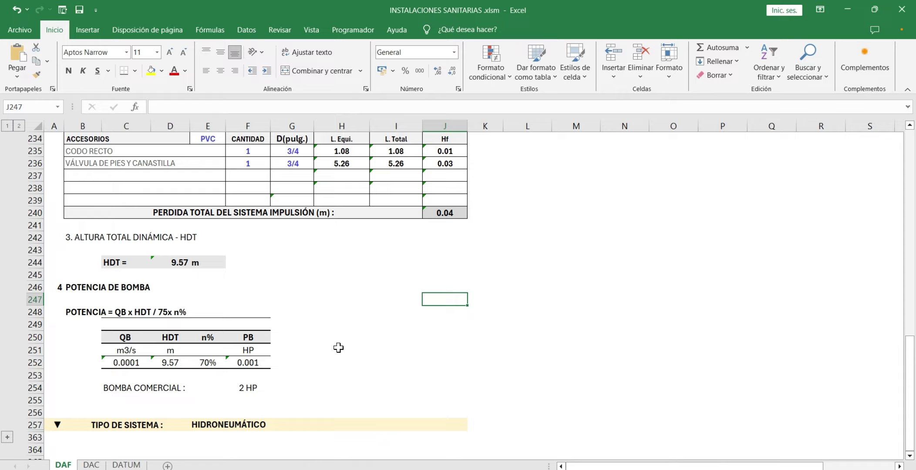
# Change the BOMBA COMERCIAL value to 1.
pyautogui.click(246, 383)
pyautogui.write('1')
pyautogui.press('Return')
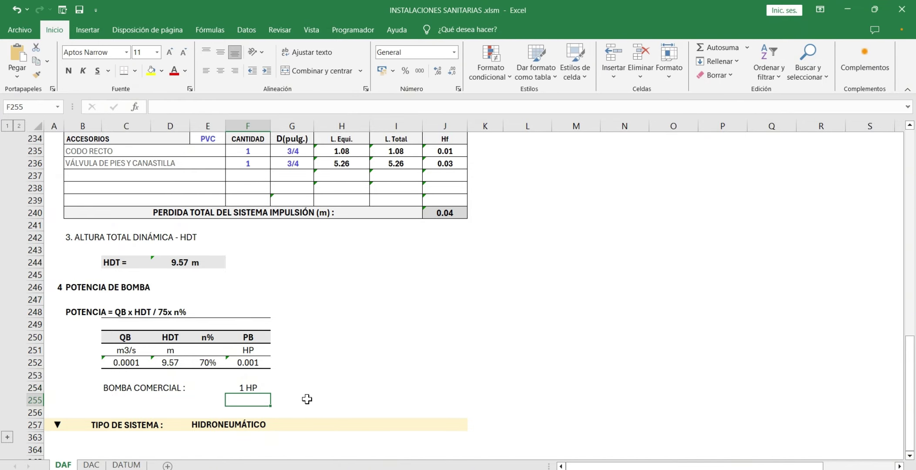
# Set the BOMBA COMERCIAL value to 0.5 and increase its display by two decimal places.
pyautogui.click(263, 387)
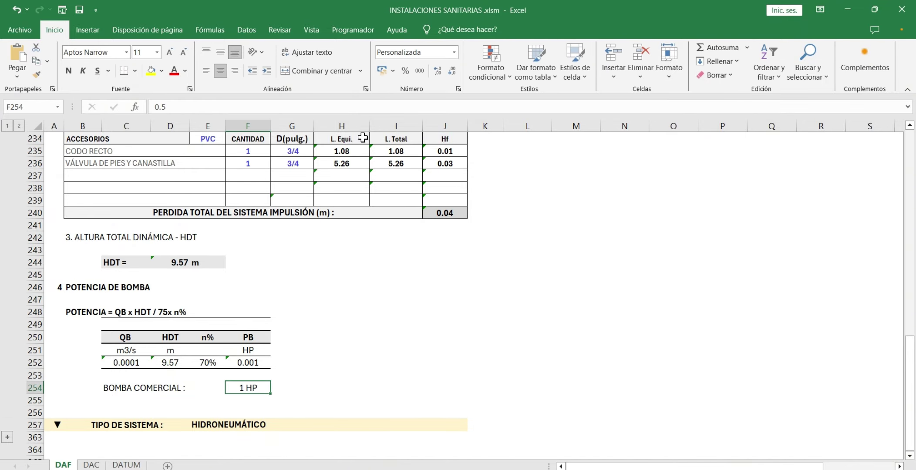
pyautogui.click(436, 71)
pyautogui.click(436, 72)
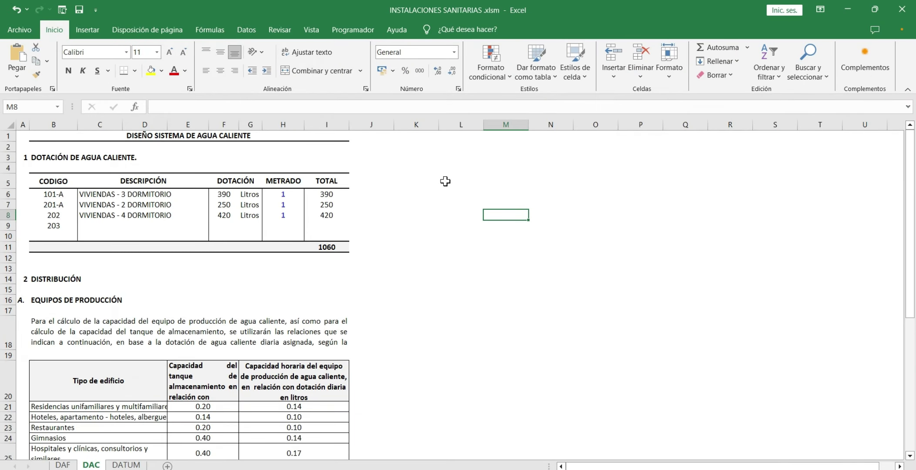
# On the DAC sheet, set the CODIGO entries of the hot water demand table to 101, 102, 201 and 202.
pyautogui.click(445, 181)
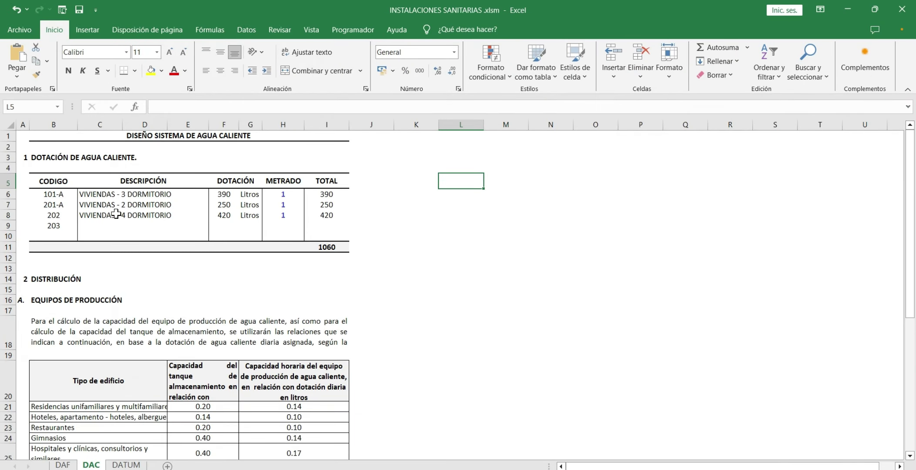
pyautogui.click(68, 194)
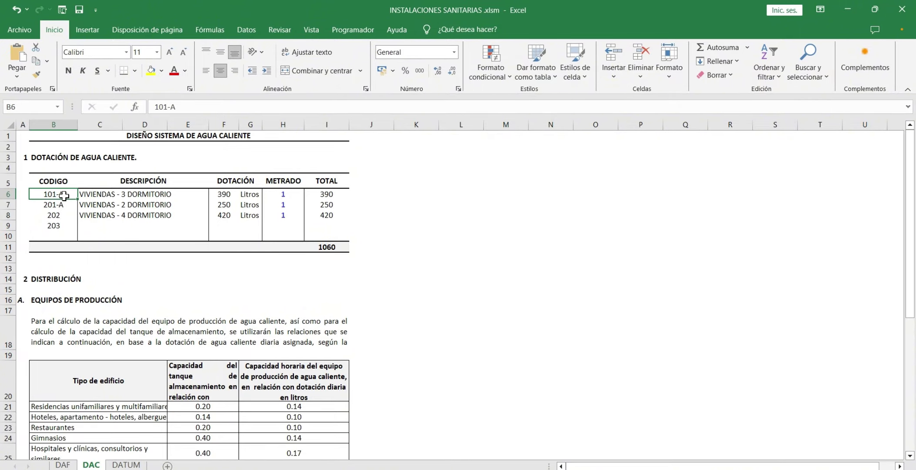
pyautogui.write('101')
pyautogui.press('Return')
pyautogui.write('102')
pyautogui.press('Return')
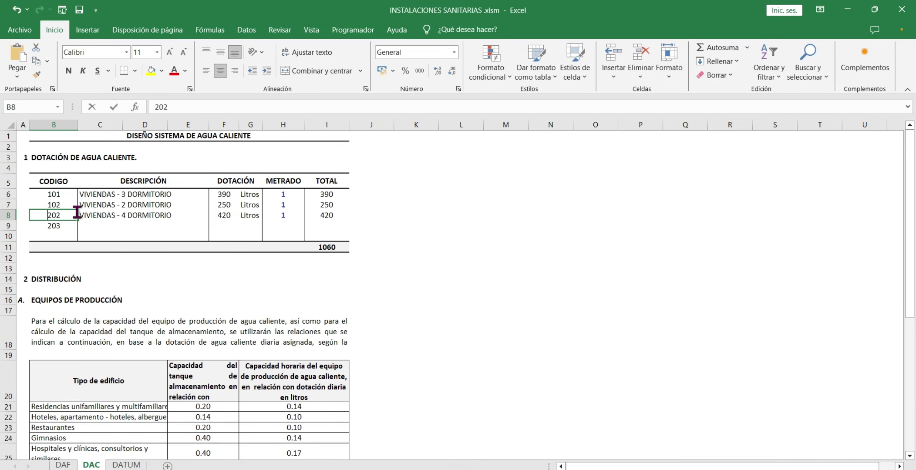
pyautogui.write('201')
pyautogui.press('Return')
pyautogui.write('202')
pyautogui.press('Return')
# Review the codes, dwelling descriptions, METRADO values and TOTAL formulas in the DOTACIÓN DE AGUA CALIENTE table.
pyautogui.click(64, 196)
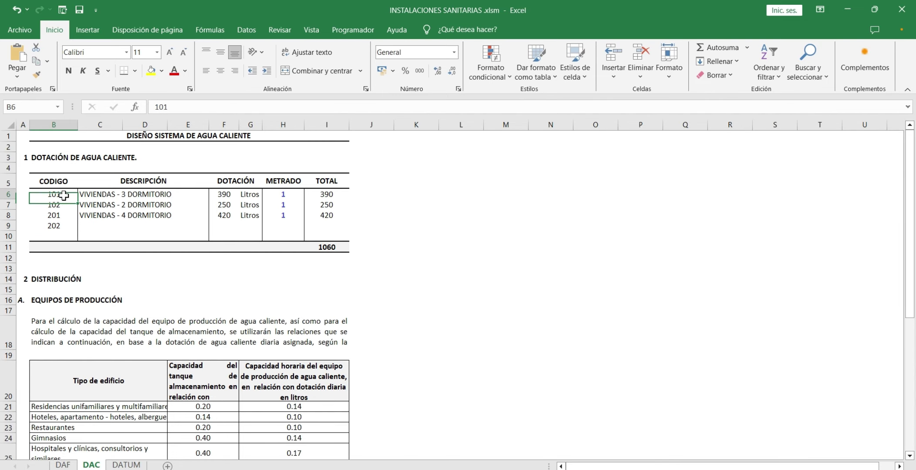
pyautogui.moveTo(64, 196); pyautogui.dragTo(64, 226)
pyautogui.click(109, 194)
pyautogui.moveTo(113, 205); pyautogui.dragTo(124, 215)
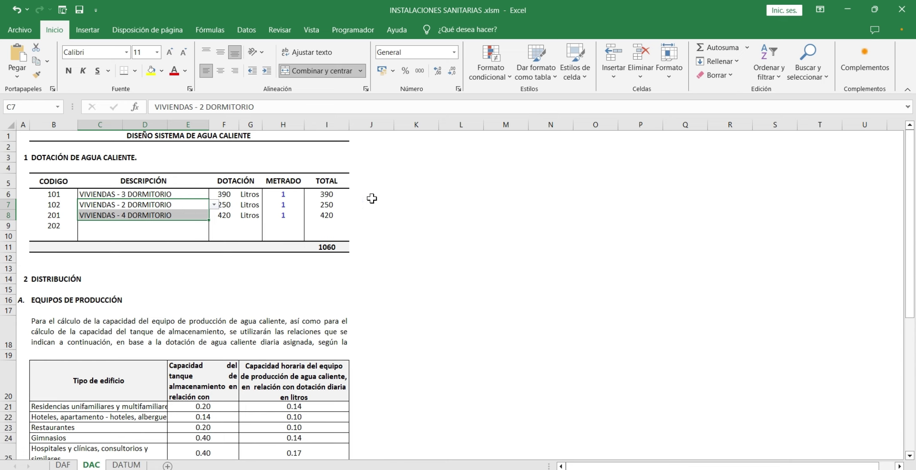
pyautogui.click(492, 227)
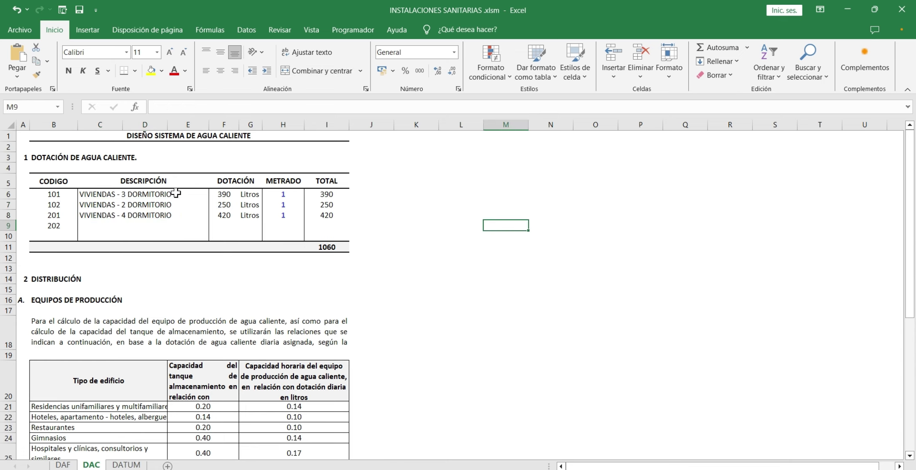
pyautogui.click(281, 194)
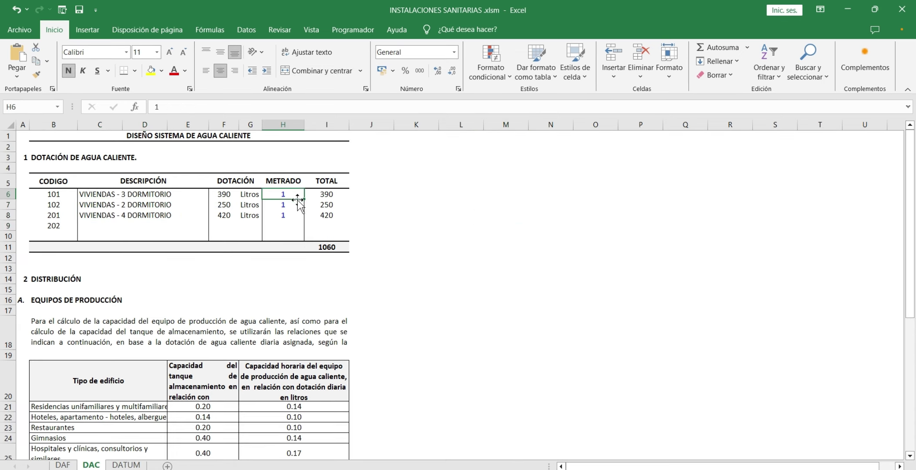
pyautogui.click(299, 208)
pyautogui.click(296, 216)
pyautogui.click(396, 209)
pyautogui.moveTo(333, 195); pyautogui.dragTo(332, 206)
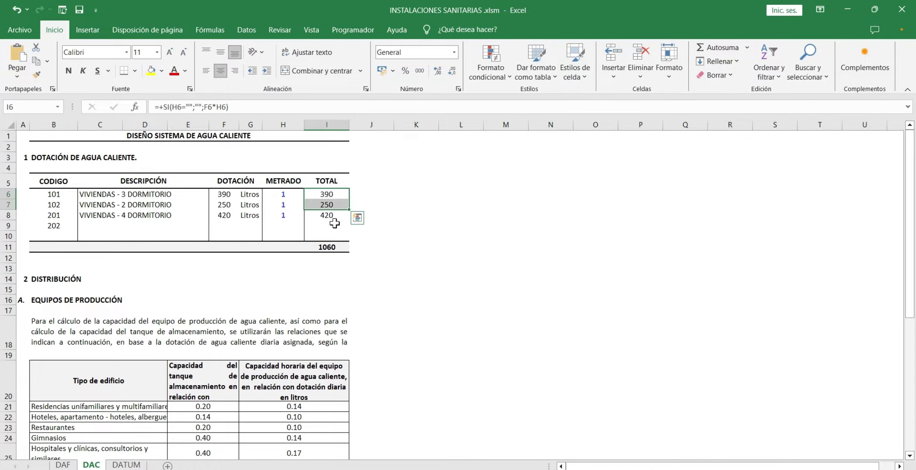
pyautogui.click(333, 246)
# Enter the label DOTACIÓN in cell K11, beside the hot water demand total.
pyautogui.scroll(-3, 351, 265)
pyautogui.click(397, 148)
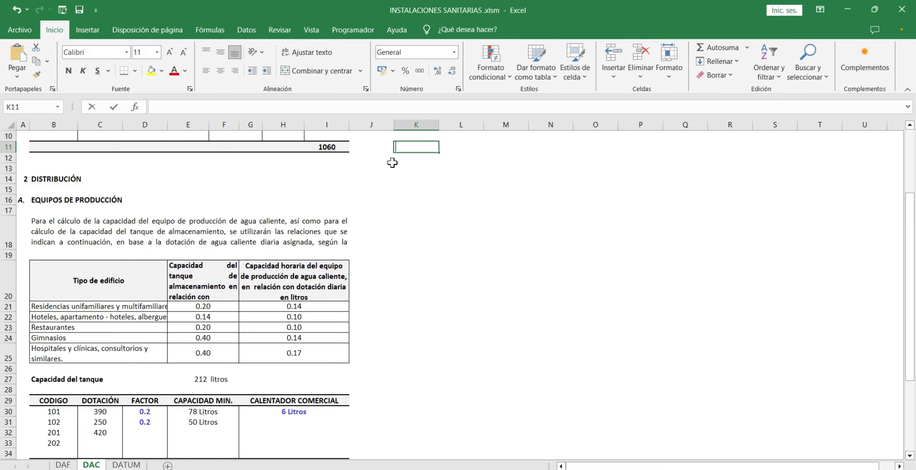
pyautogui.write('DOTACIÓN')
pyautogui.press('Return')
# Examine the storage tank capacity and hourly production capacity factors by building type under EQUIPOS DE PRODUCCIÓN.
pyautogui.scroll(-1, 278, 174)
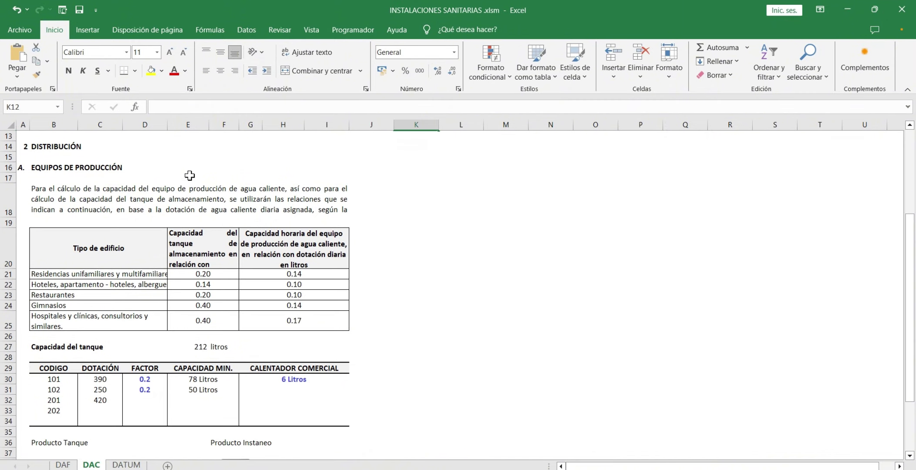
pyautogui.scroll(1, 188, 176)
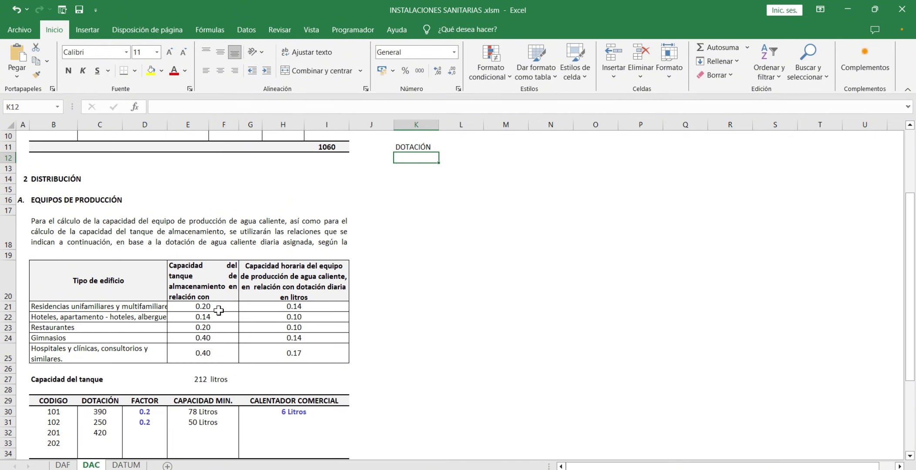
pyautogui.moveTo(216, 307); pyautogui.dragTo(216, 354)
pyautogui.scroll(-3, 324, 311)
pyautogui.scroll(2, 288, 406)
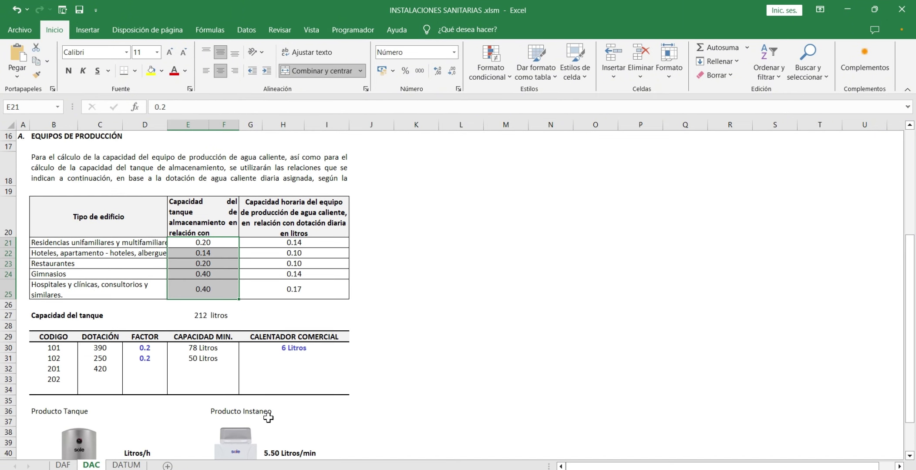
pyautogui.moveTo(288, 242); pyautogui.dragTo(300, 293)
pyautogui.scroll(3, 200, 281)
pyautogui.scroll(-2, 201, 281)
pyautogui.scroll(-1, 200, 281)
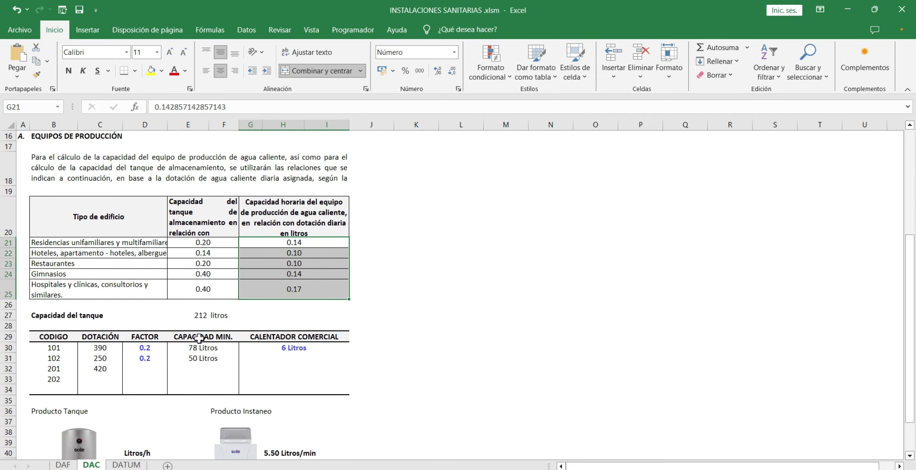
# Check the DOTACIÓN formulas for codes 101 and 102 in the water heater table.
pyautogui.click(113, 354)
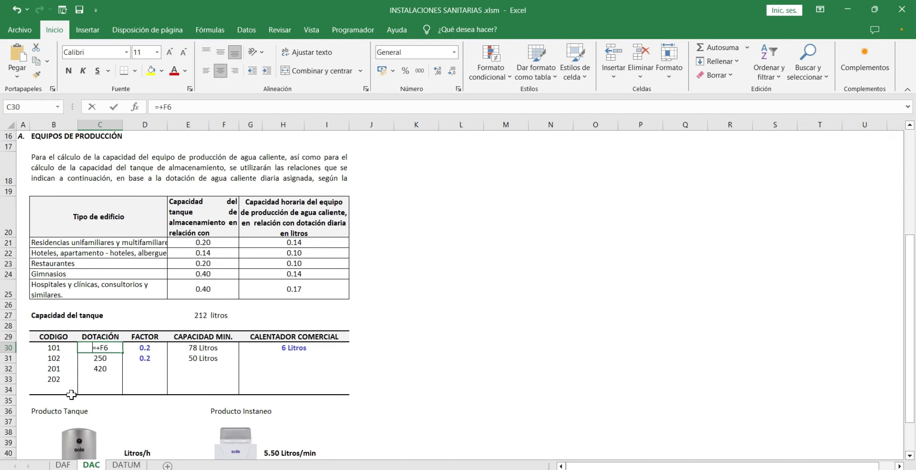
pyautogui.scroll(3, 211, 326)
pyautogui.scroll(-2, 317, 200)
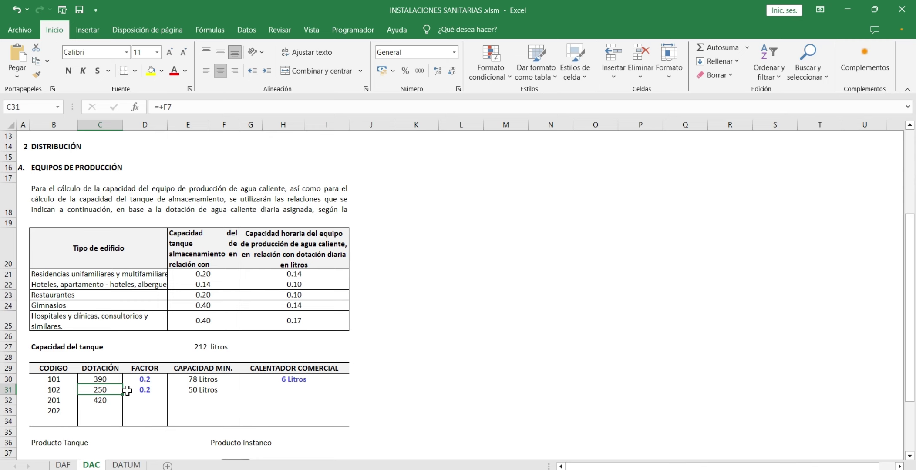
# Try clearing the DOTACIÓN values of codes 102 and 201 and linking code 101 to the overall hot water demand total, and undo it.
pyautogui.moveTo(113, 377); pyautogui.dragTo(85, 400)
pyautogui.press('Delete')
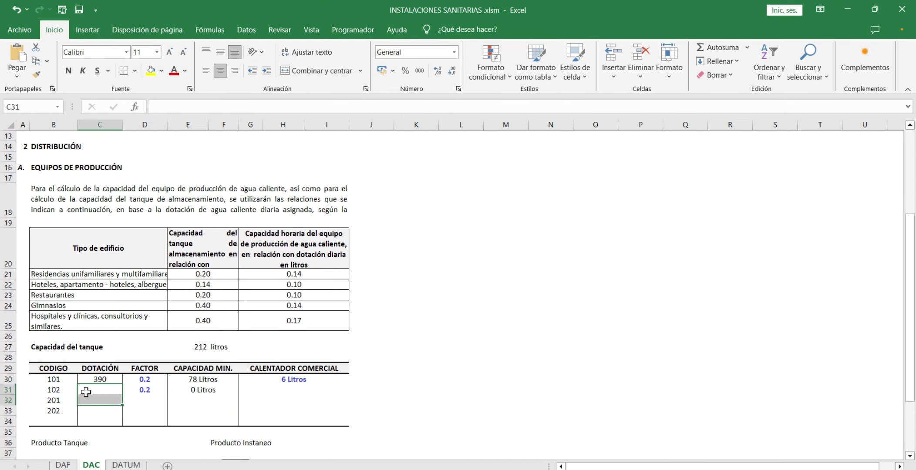
pyautogui.press('Up')
pyautogui.write('+')
pyautogui.scroll(4, 64, 394)
pyautogui.click(324, 247)
pyautogui.press('Return')
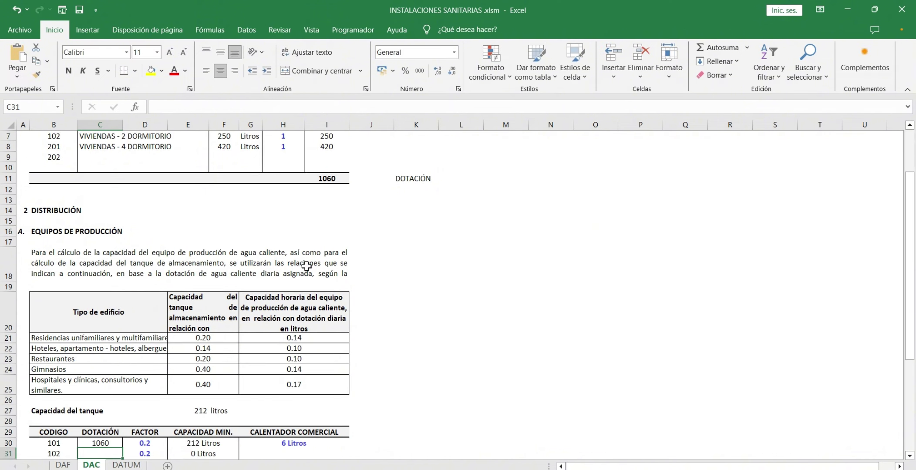
pyautogui.hotkey('ctrl', 'z')
pyautogui.hotkey('ctrl', 'z')
pyautogui.scroll(-2, 435, 333)
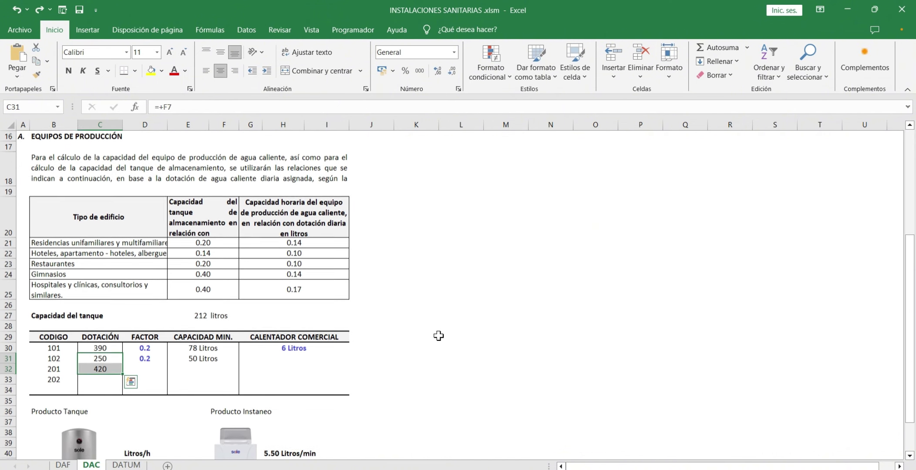
pyautogui.click(505, 357)
# Highlight the Residencias unifamiliares y multifamiliares cell in yellow and widen column D so the building type names fit.
pyautogui.click(67, 244)
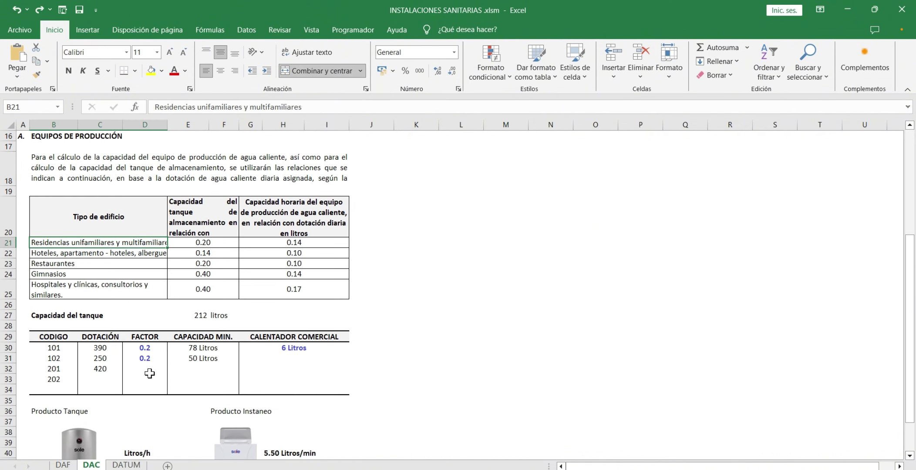
pyautogui.click(151, 71)
pyautogui.moveTo(168, 125); pyautogui.dragTo(179, 125)
# Set the FACTOR to 0.2 for codes 102 and 201, using the residential tank storage ratio.
pyautogui.click(211, 230)
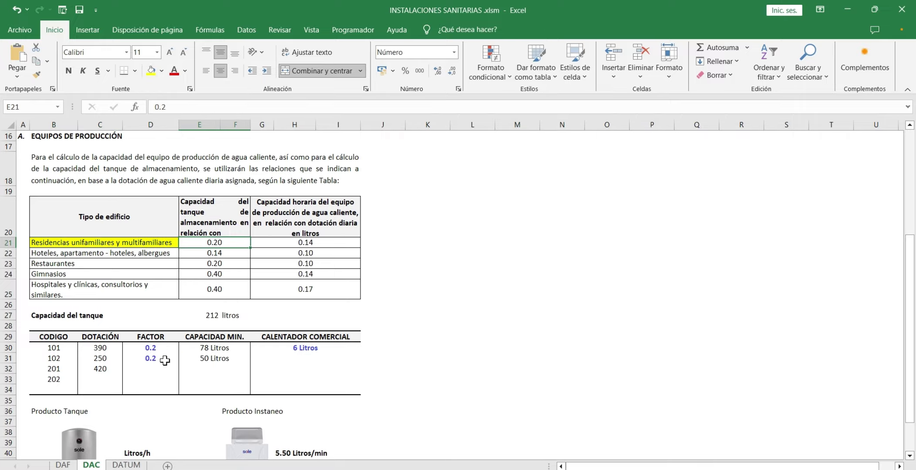
pyautogui.click(137, 357)
pyautogui.write('.2')
pyautogui.press('Return')
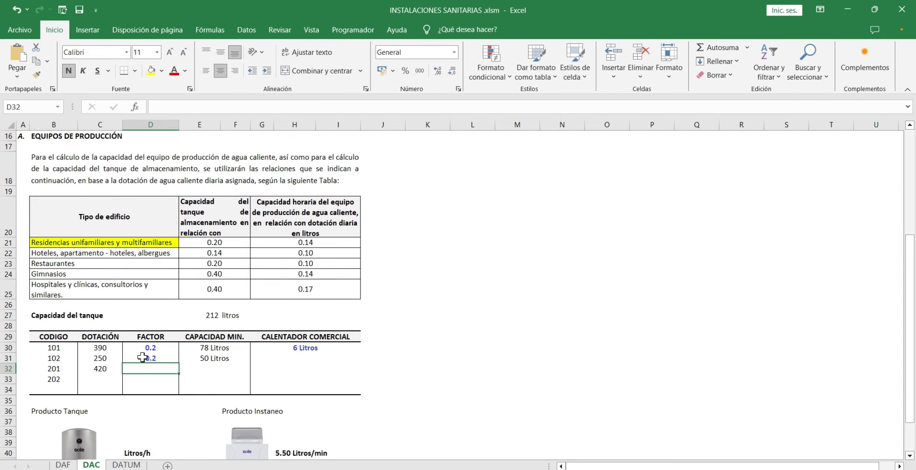
pyautogui.write('.2')
pyautogui.press('Return')
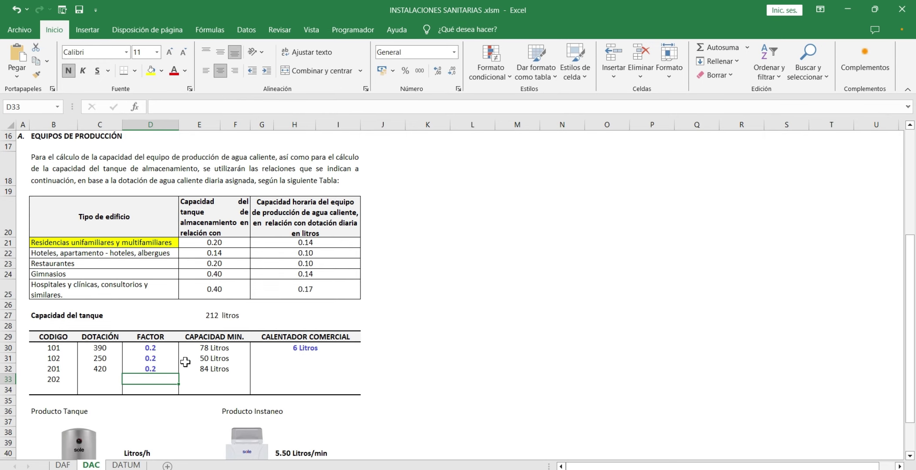
# Review the CAPACIDAD MIN. values and set CALENTADOR COMERCIAL to 80 Litros for code 101, 60 for 102 and 100 for 201.
pyautogui.moveTo(217, 348); pyautogui.dragTo(220, 370)
pyautogui.scroll(-1, 220, 374)
pyautogui.scroll(-2, 220, 374)
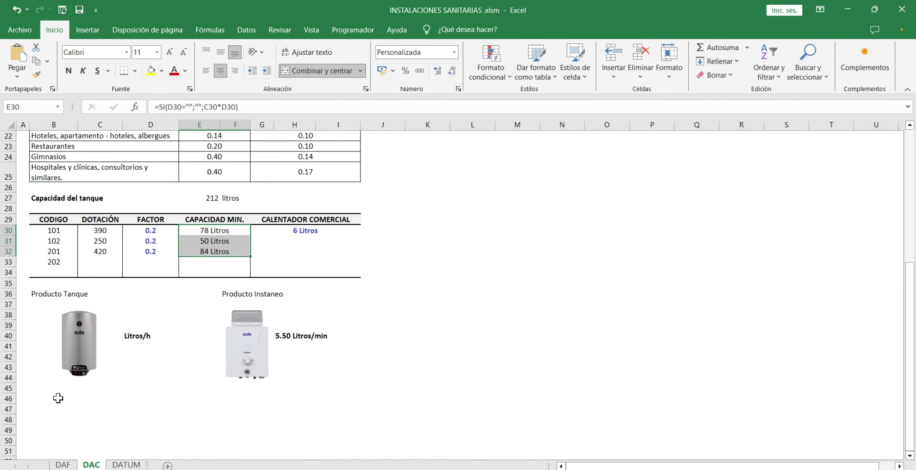
pyautogui.click(147, 379)
pyautogui.click(229, 232)
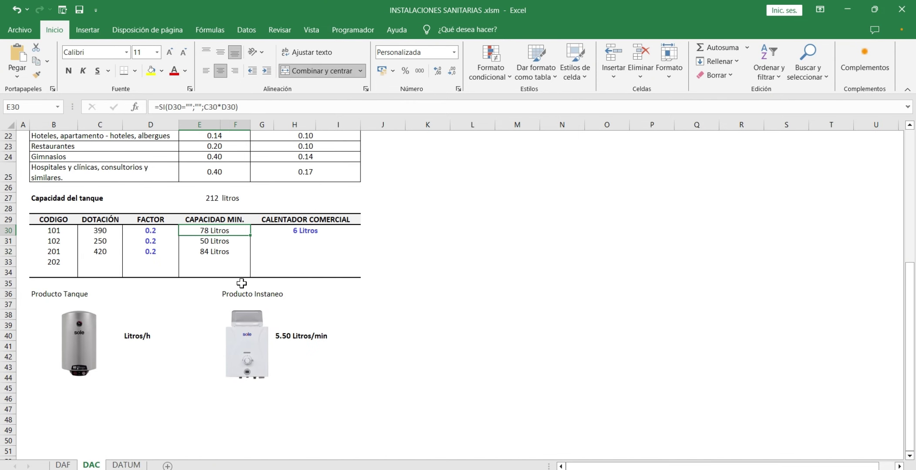
pyautogui.click(306, 232)
pyautogui.write('5.5')
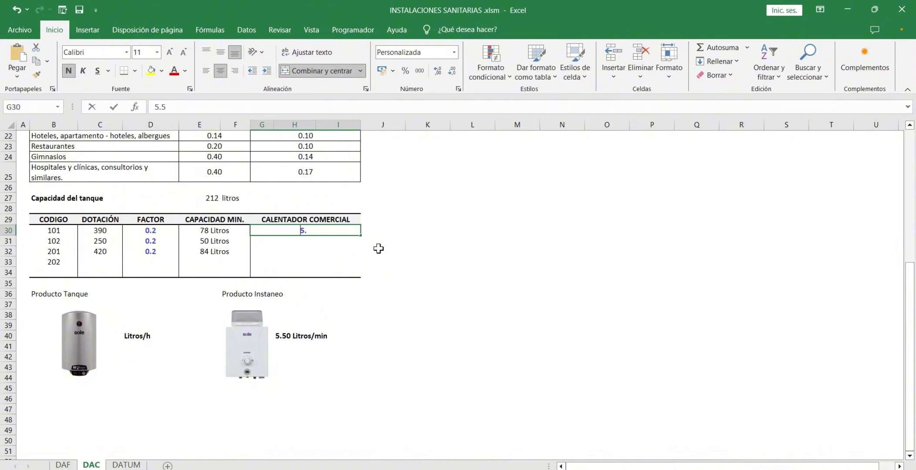
pyautogui.press('Return')
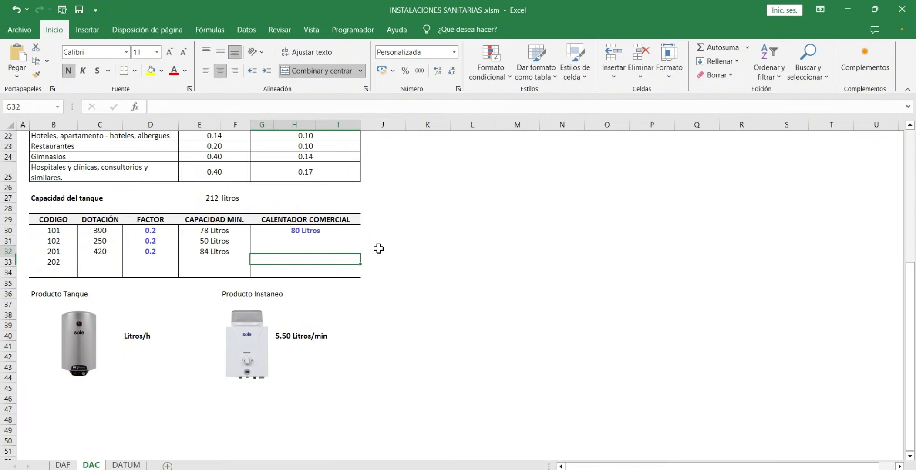
pyautogui.write('100')
pyautogui.press('Up')
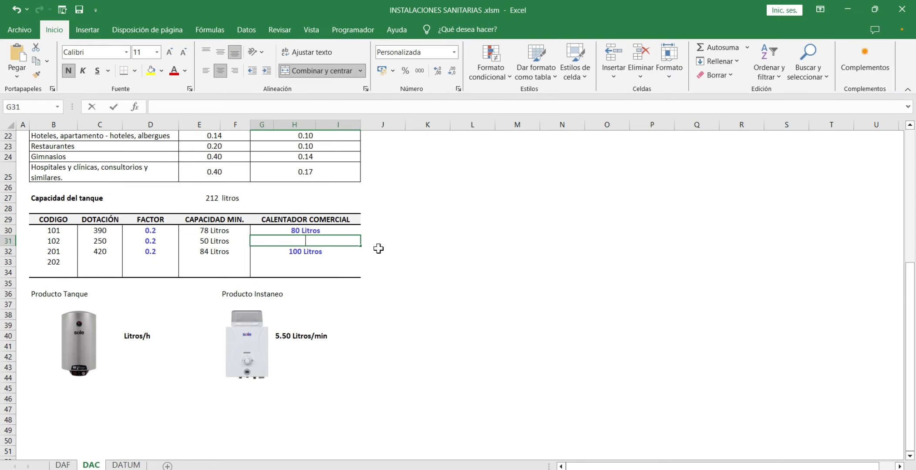
pyautogui.write('60 Litros')
pyautogui.press('Return')
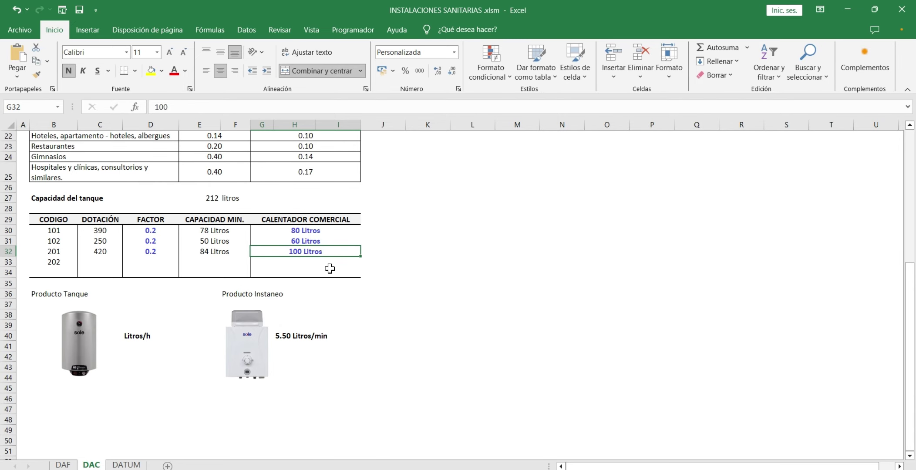
# Check the per-minute unit in the flow rate label beside the Producto Instaneo heater.
pyautogui.scroll(1, 329, 269)
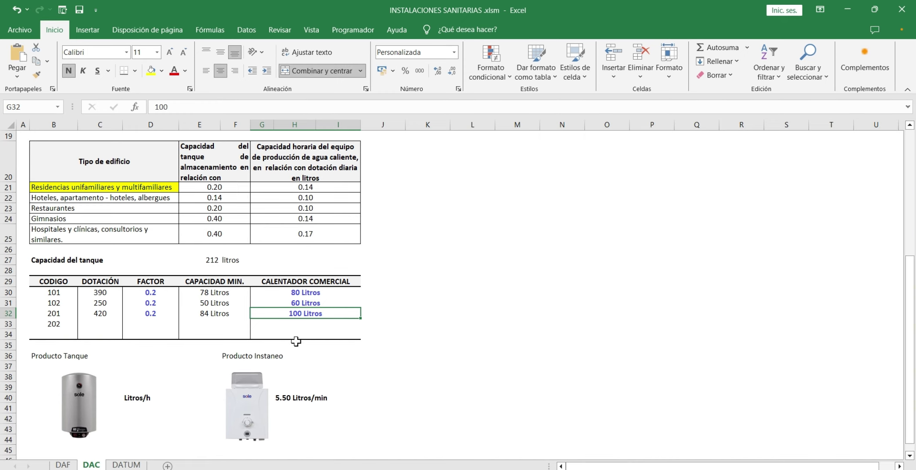
pyautogui.click(285, 397)
pyautogui.doubleClick(315, 397)
pyautogui.moveTo(316, 398); pyautogui.dragTo(338, 395)
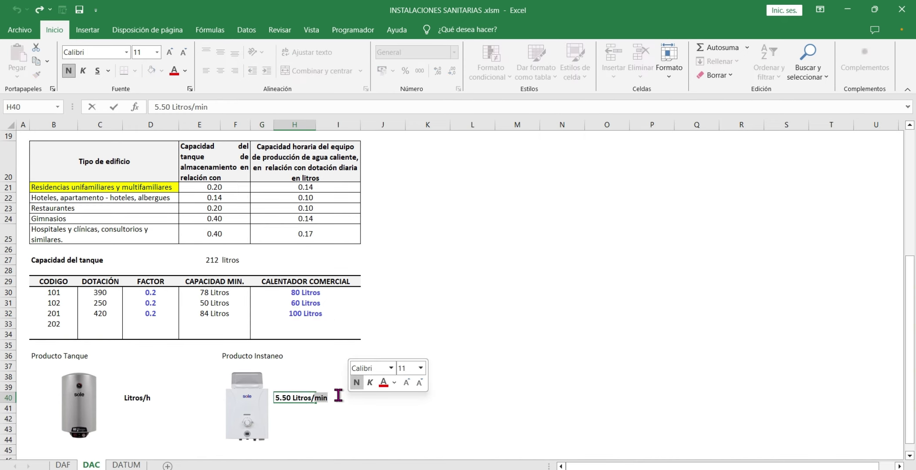
pyautogui.click(428, 355)
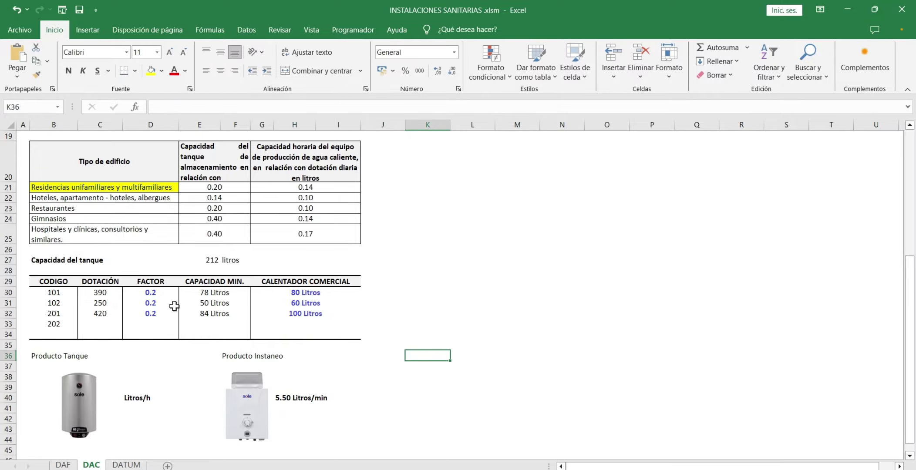
# Set the FACTOR to 0.14 for codes 101, 102 and 201 in the heater table.
pyautogui.click(155, 294)
pyautogui.write('0.14')
pyautogui.press('Return')
pyautogui.write('0.14')
pyautogui.press('Return')
pyautogui.write('0.14')
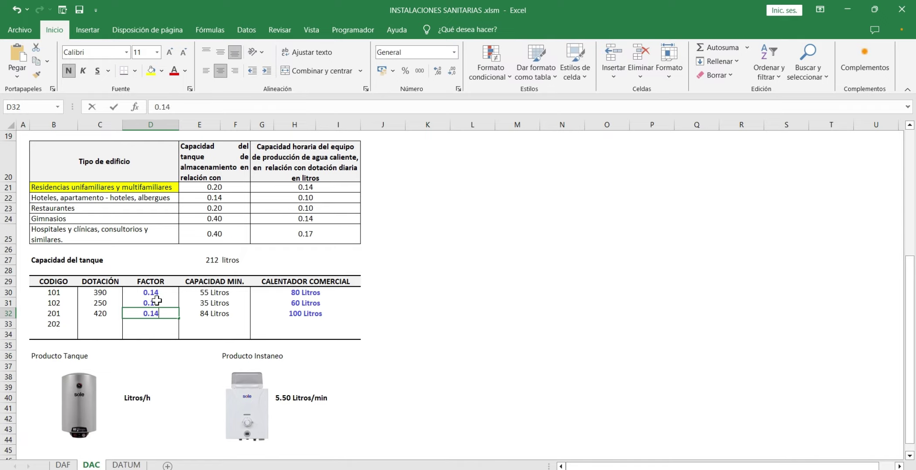
pyautogui.press('Return')
# Open the CALENTADOR COMERCIAL value of code 101 for editing.
pyautogui.click(300, 294)
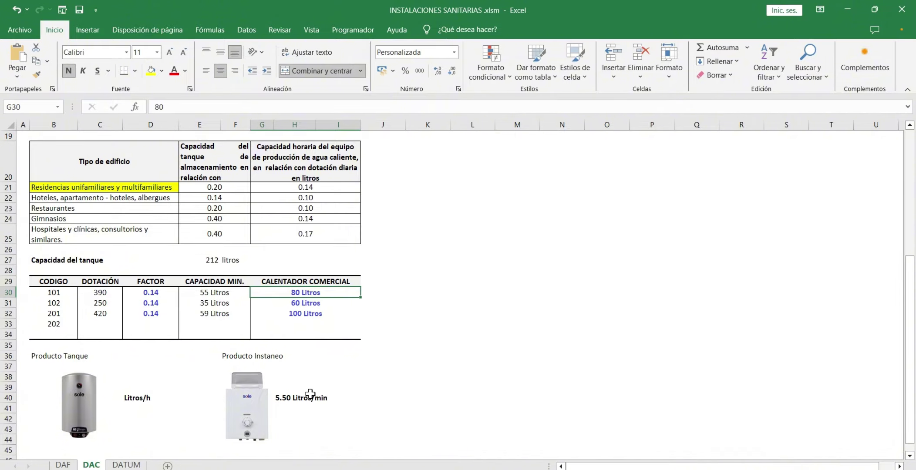
pyautogui.doubleClick(324, 291)
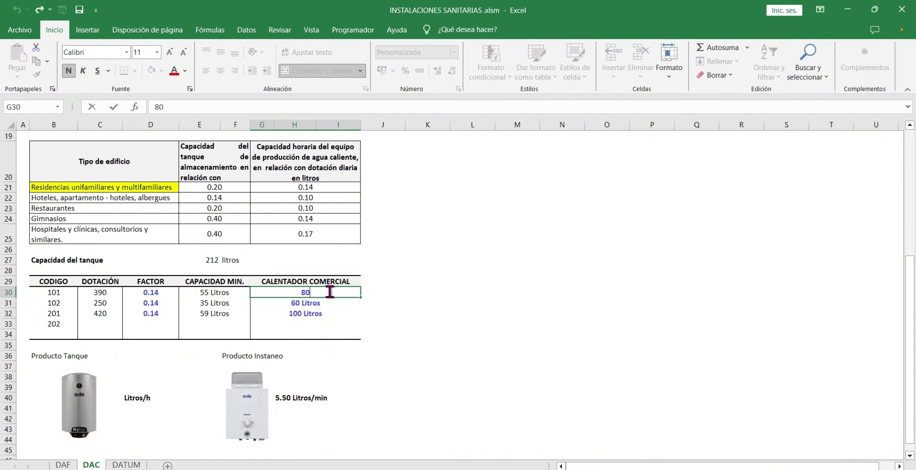